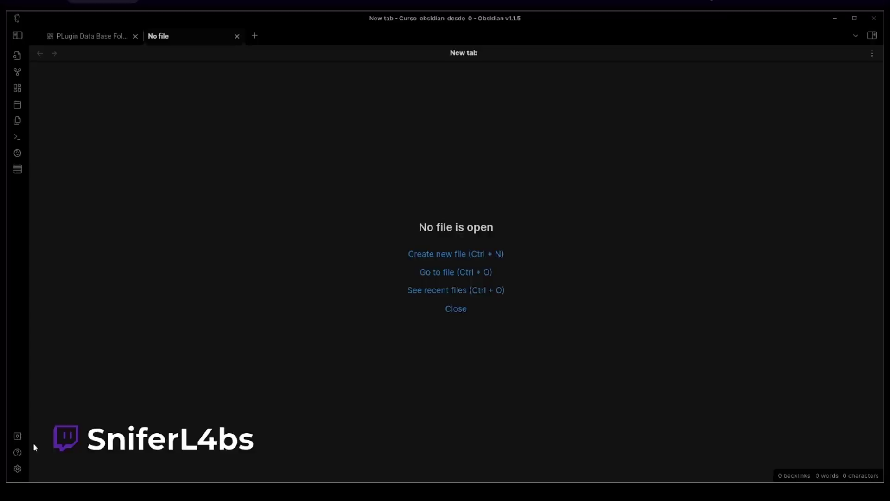
Step: Search the community plugins for "podca" and open the PodNotes plugin page
left_click(18, 469)
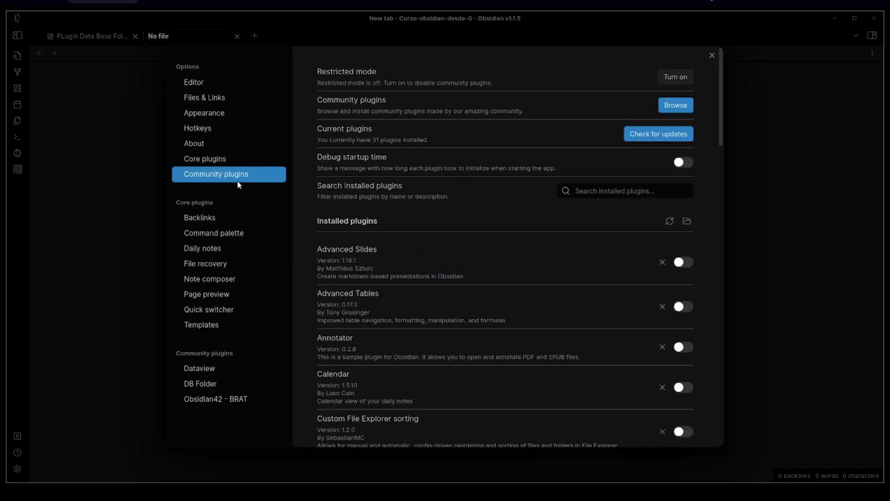
left_click(675, 106)
type("podcasr")
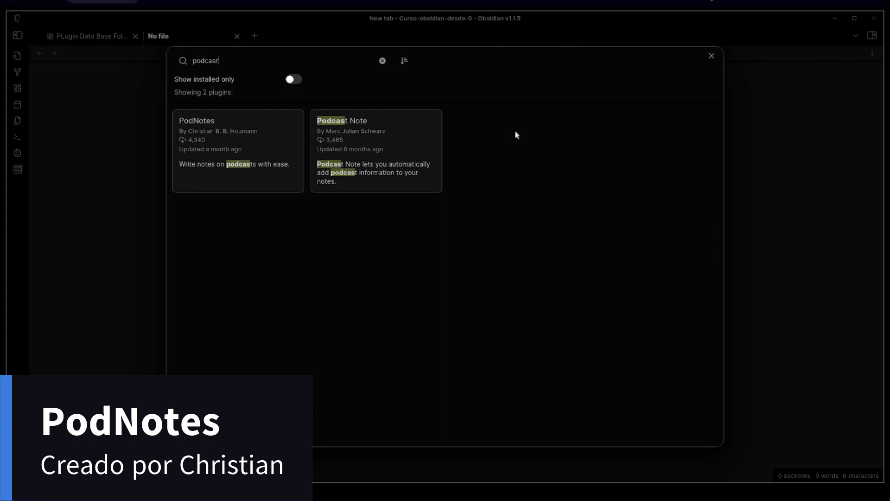
key("BackSpace")
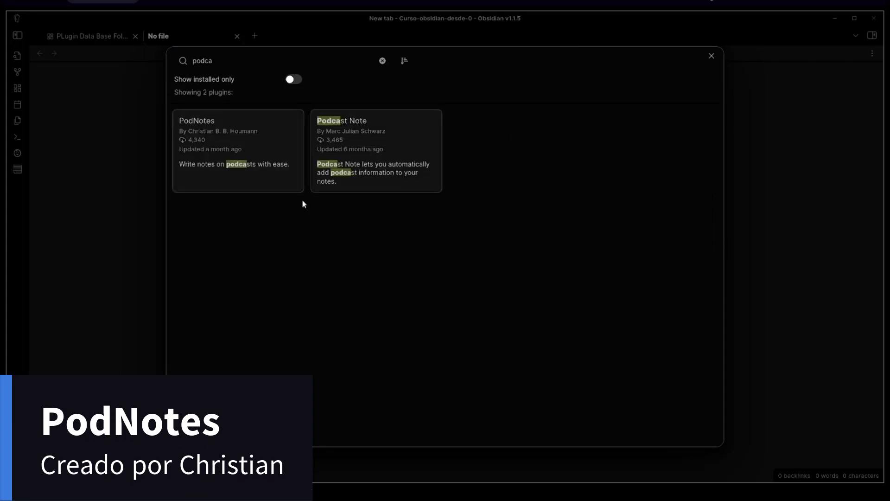
left_click(226, 172)
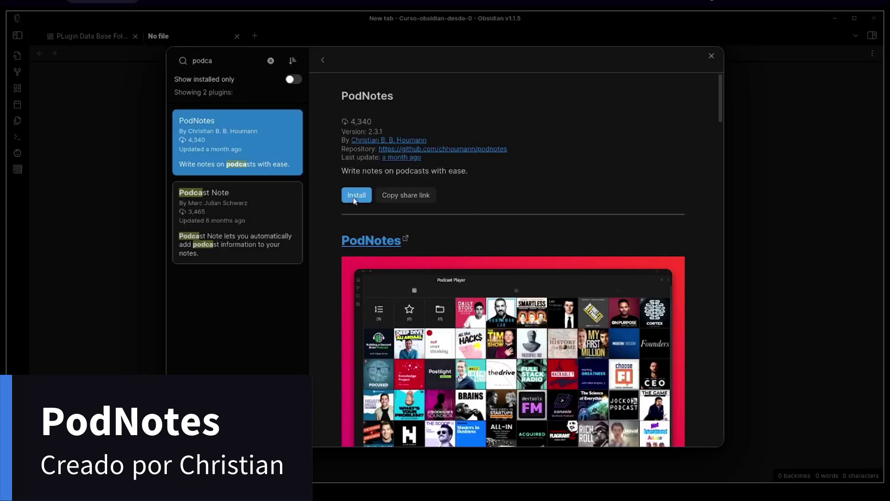
Step: Install and enable the PodNotes plugin, and open its options
left_click(354, 196)
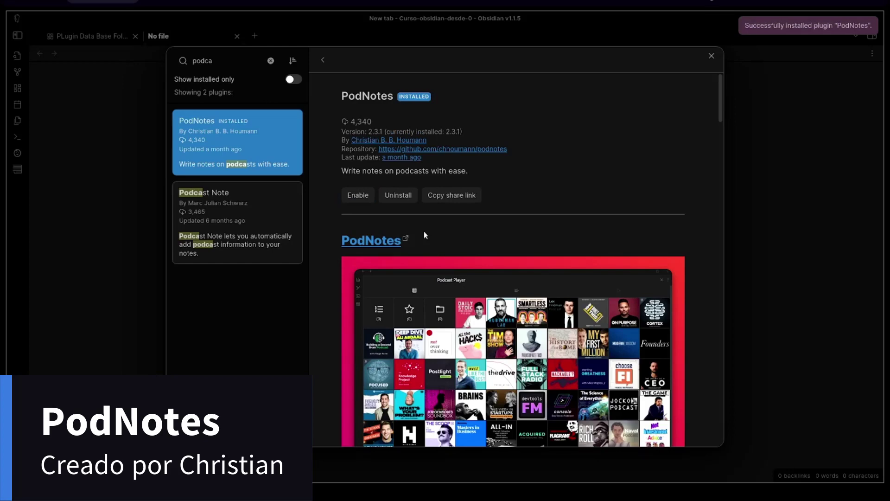
left_click(352, 195)
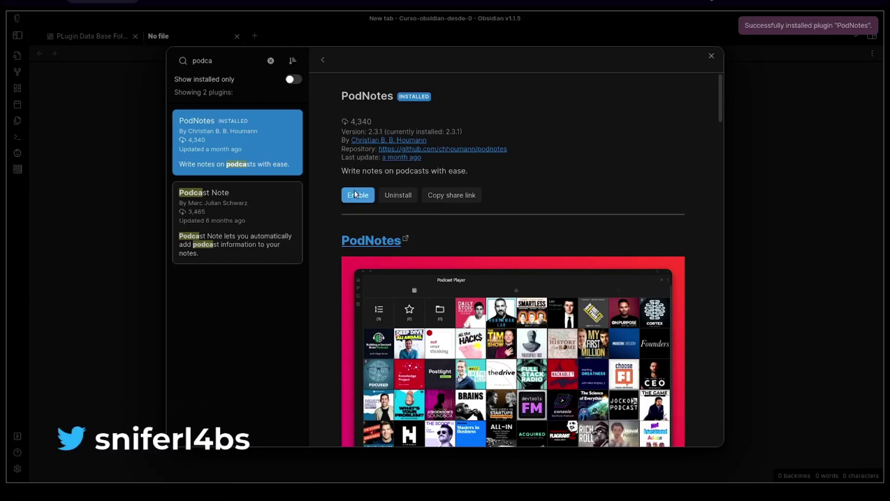
left_click(355, 194)
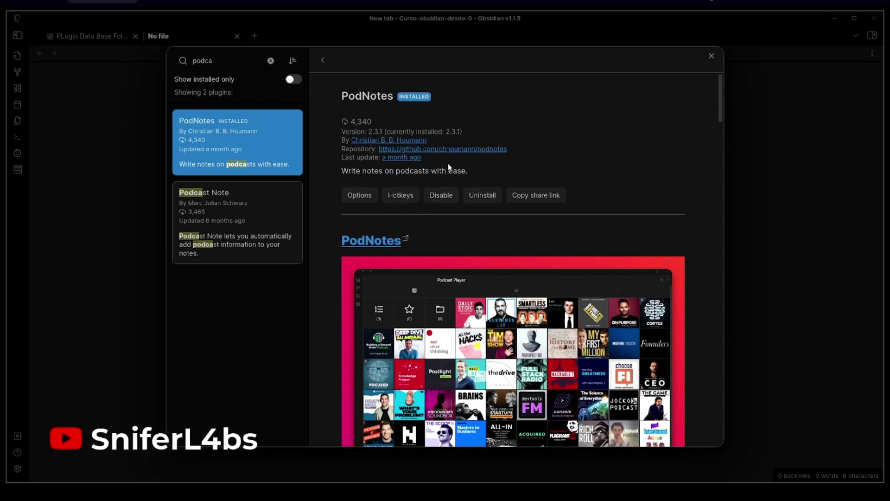
left_click(361, 196)
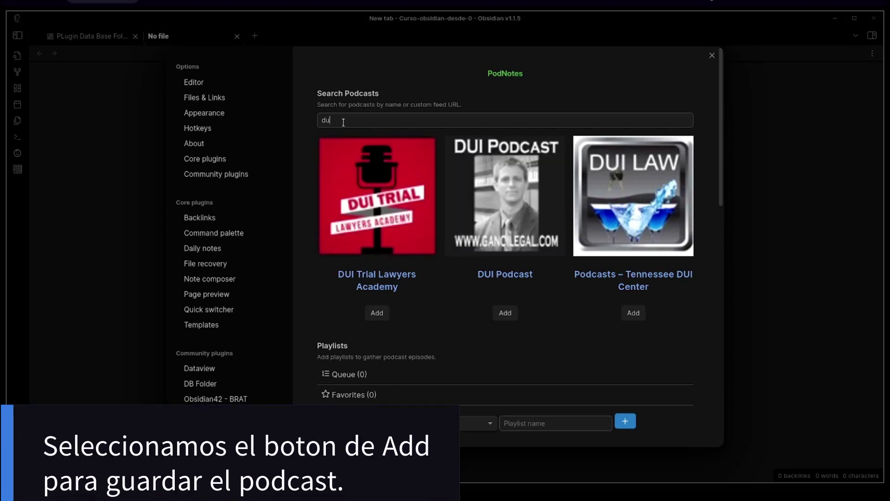
key("BackSpace")
key("BackSpace")
type("iaries")
key("BackSpace")
key("BackSpace")
key("BackSpace")
key("BackSpace")
key("BackSpace")
key("BackSpace")
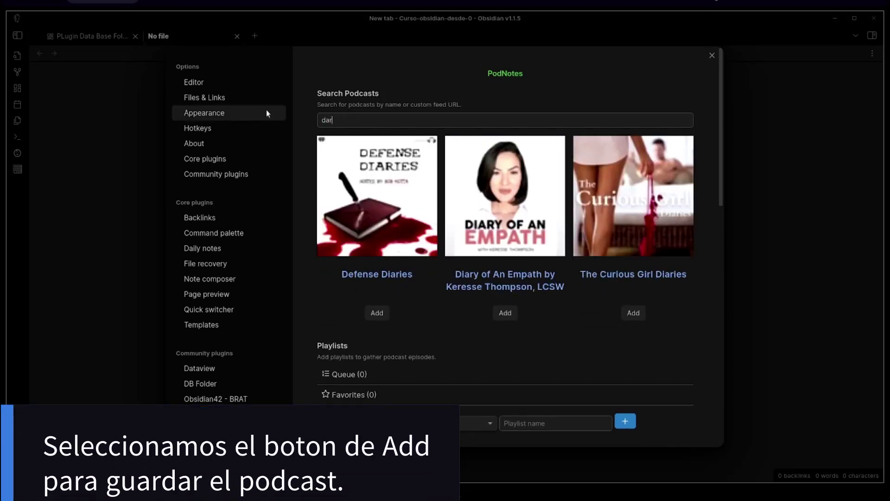
type("arknet")
key("BackSpace")
key("BackSpace")
key("BackSpace")
key("BackSpace")
key("BackSpace")
key("BackSpace")
type("iaries")
key("BackSpace")
key("BackSpace")
key("BackSpace")
key("BackSpace")
key("BackSpace")
key("BackSpace")
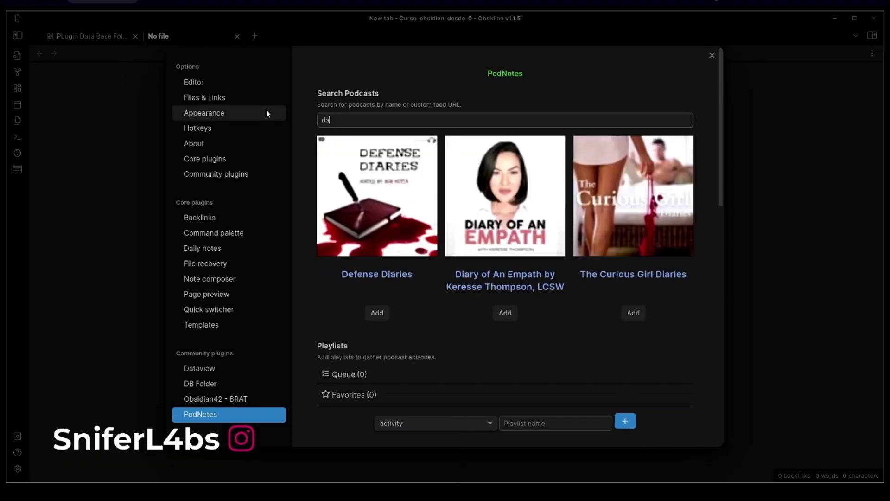
Step: Search the podcasts for "darknet" and add Darknet Diaries
type("arknet")
left_click(377, 300)
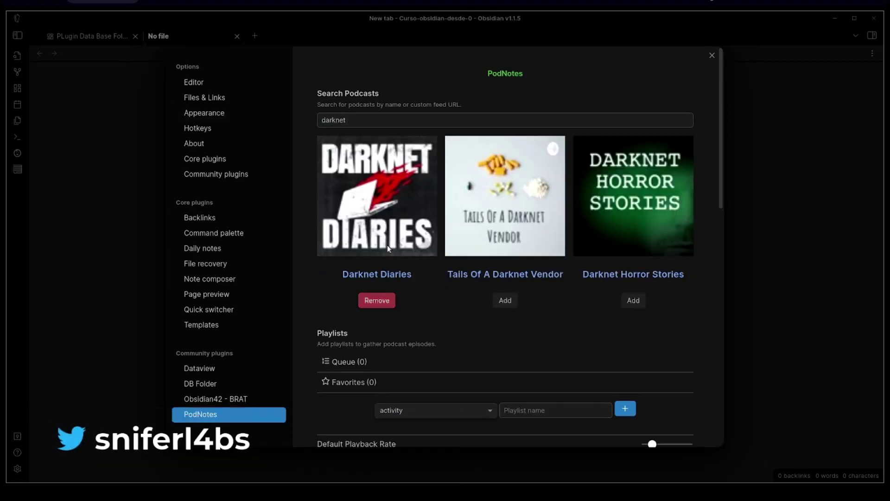
Step: Search the podcasts for "deep ali" and add Deep Dive with Ali Abdaal
key("BackSpace")
key("BackSpace")
key("BackSpace")
key("BackSpace")
key("BackSpace")
key("BackSpace")
type("eep in")
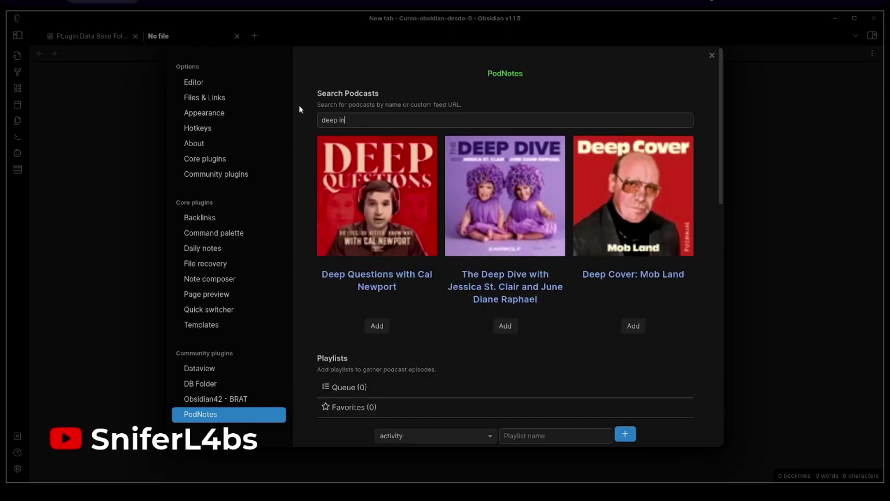
key("BackSpace")
key("BackSpace")
type("ali")
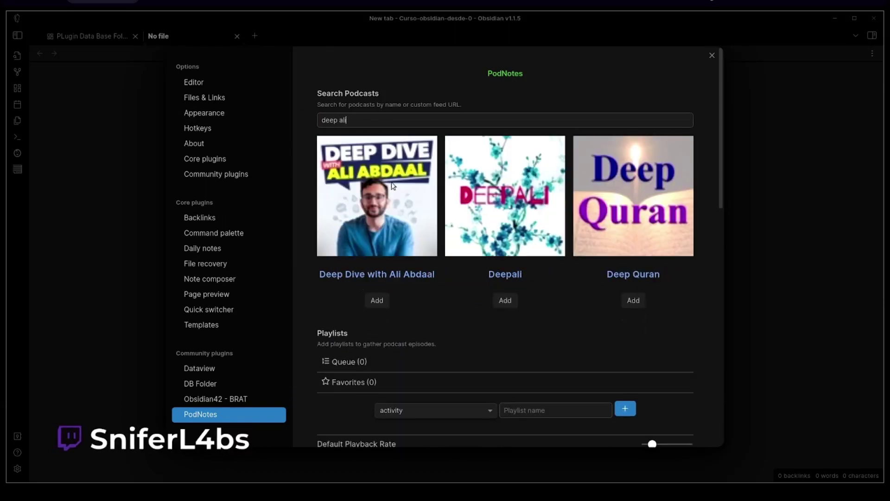
left_click(377, 300)
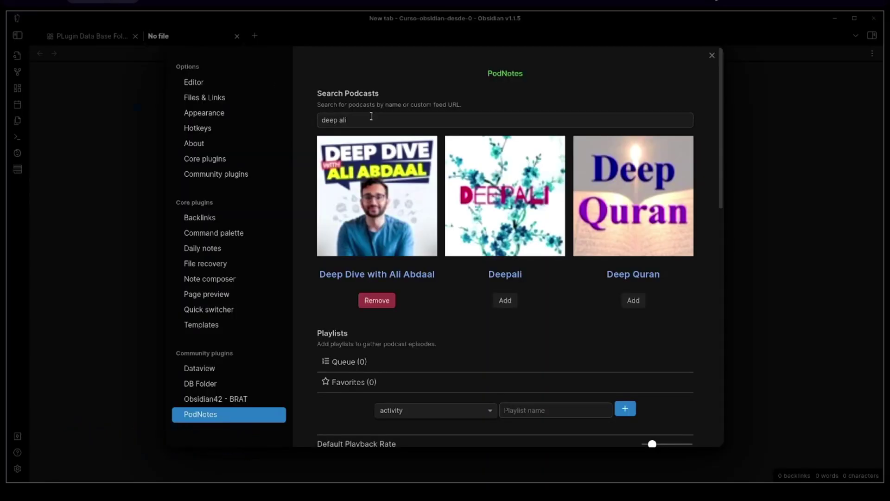
type("Mi cer")
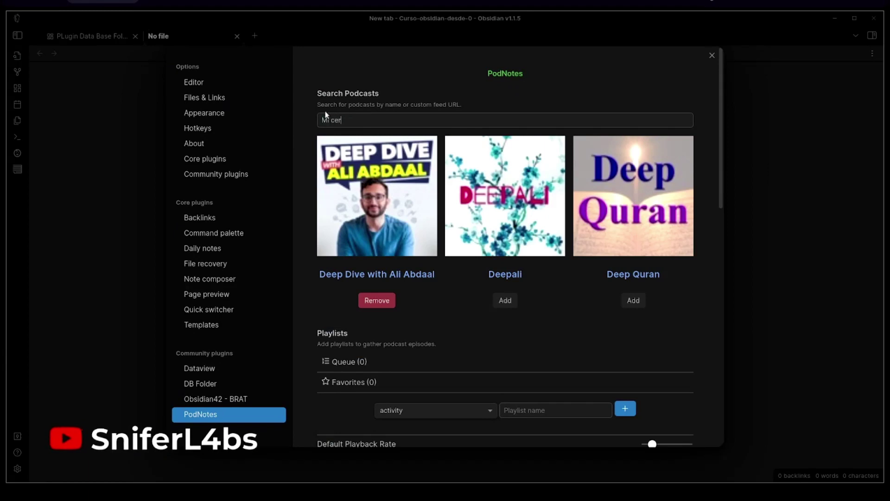
type("ebro Errante")
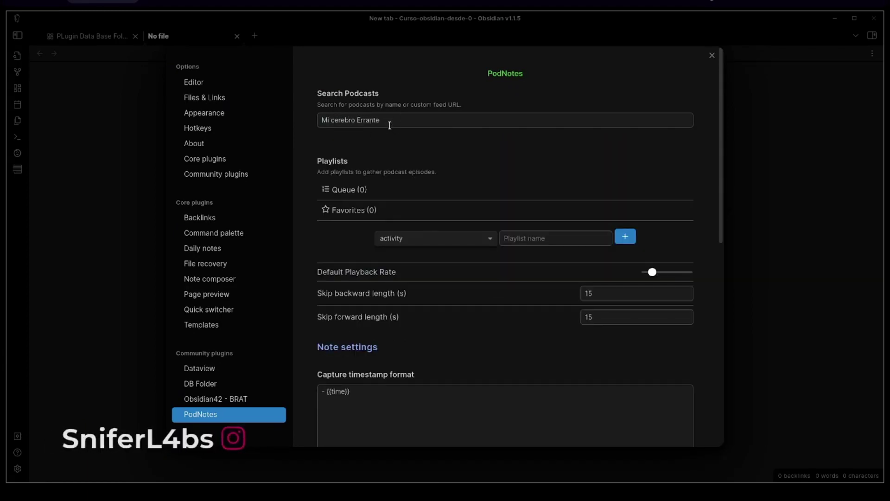
key("ctrl+a")
type("https://www.ivoox.com/feed_fg_f11754808_filtro_1.xml")
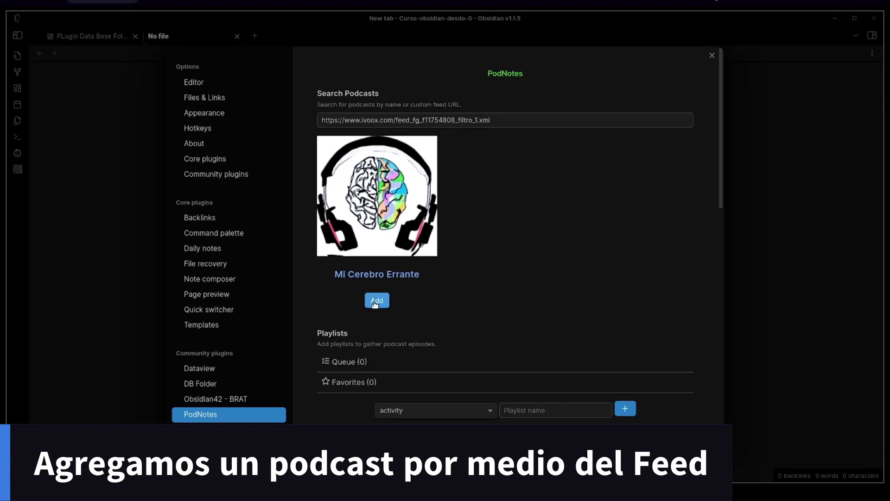
scroll(462, 281, "down", 3)
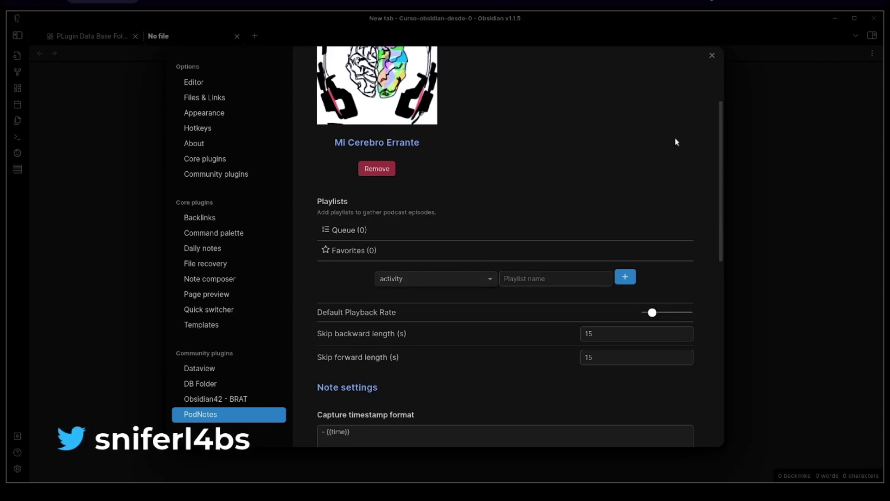
scroll(621, 148, "up", 1)
scroll(621, 148, "up", 3)
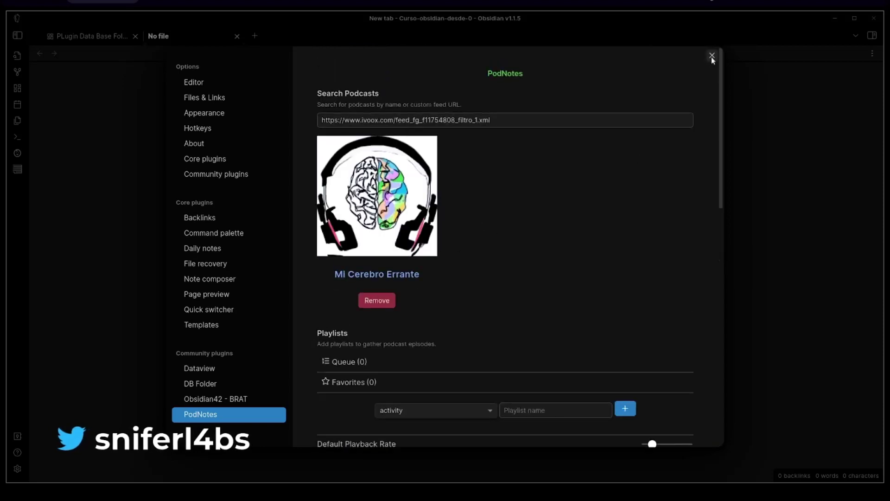
Step: Search the podcasts for "MIXXIO", add "mixxio — podcast diario de tecnología" and close the settings
key("ctrl+a")
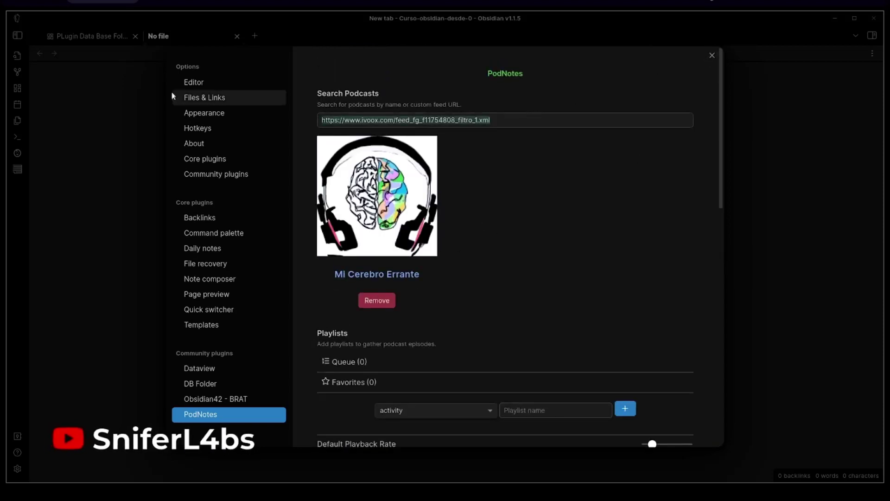
type("D")
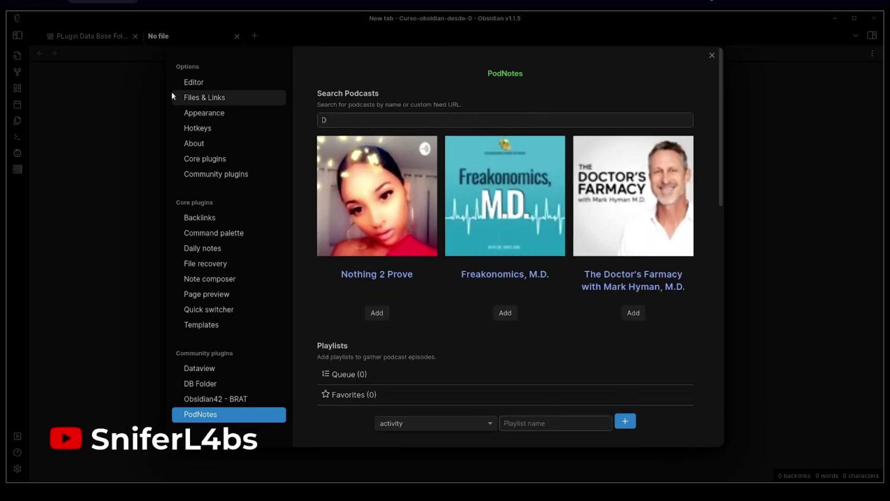
key("BackSpace")
type("MIXXIO")
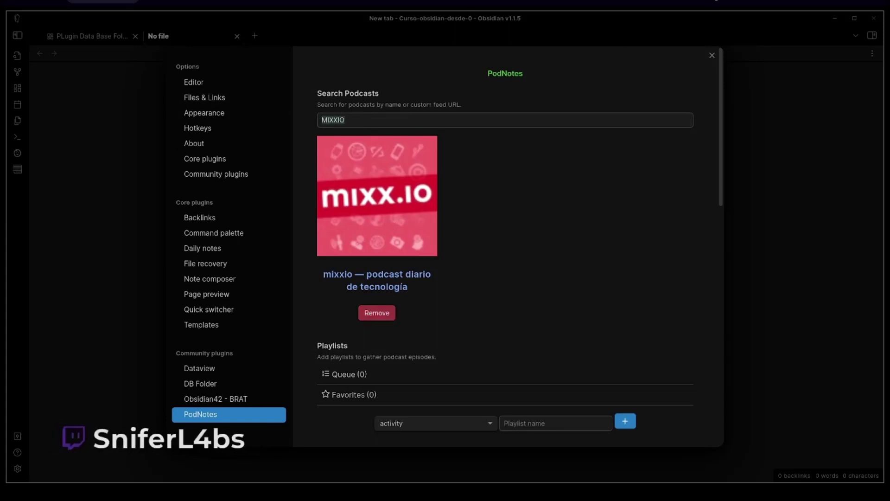
left_click(711, 56)
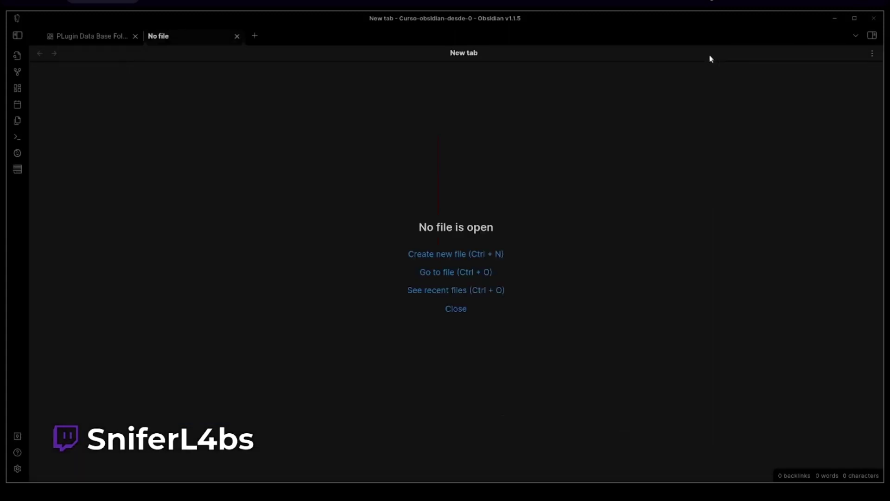
Step: Show the PodNotes podcast grid beside the note area and widen it
left_click(871, 36)
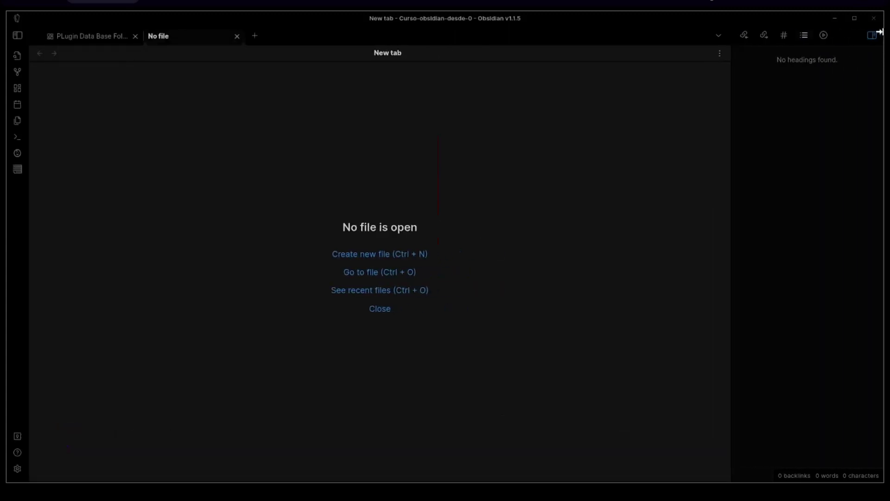
left_click(824, 35)
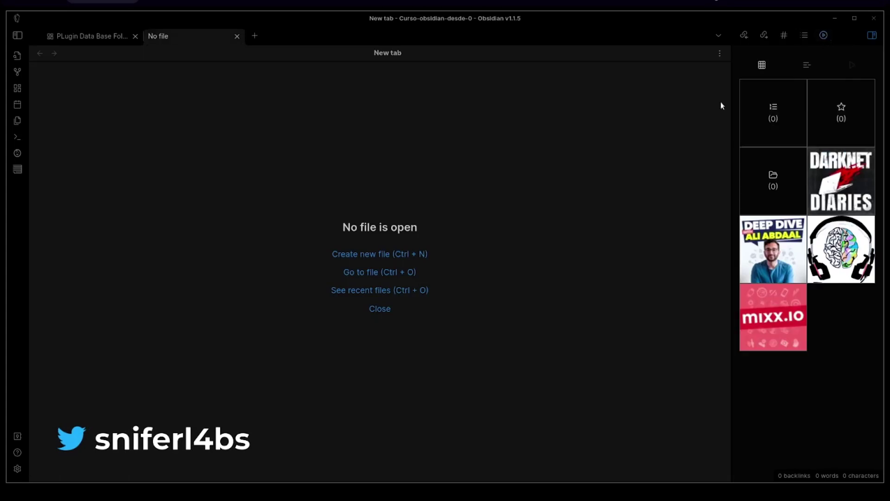
left_click_drag(731, 104, 638, 101)
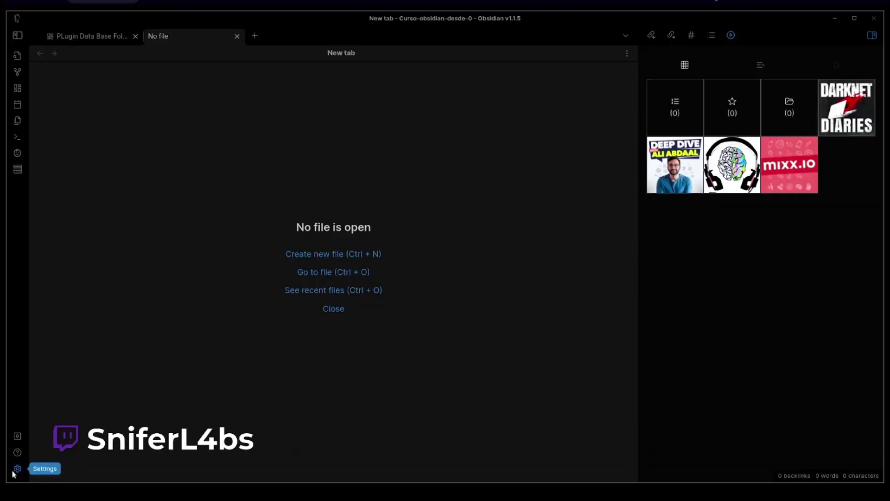
Step: Add a PodNotes playlist named Productividad with the album icon and another named Hacking, and close the settings
left_click(15, 469)
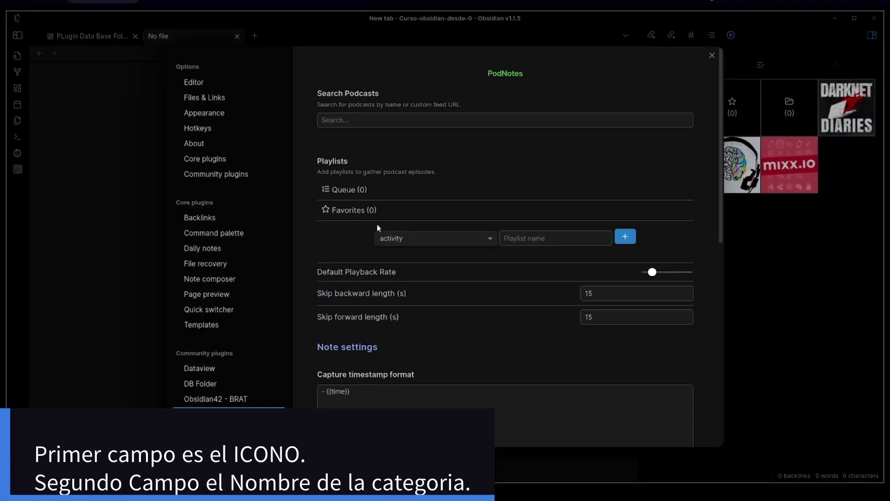
left_click(410, 237)
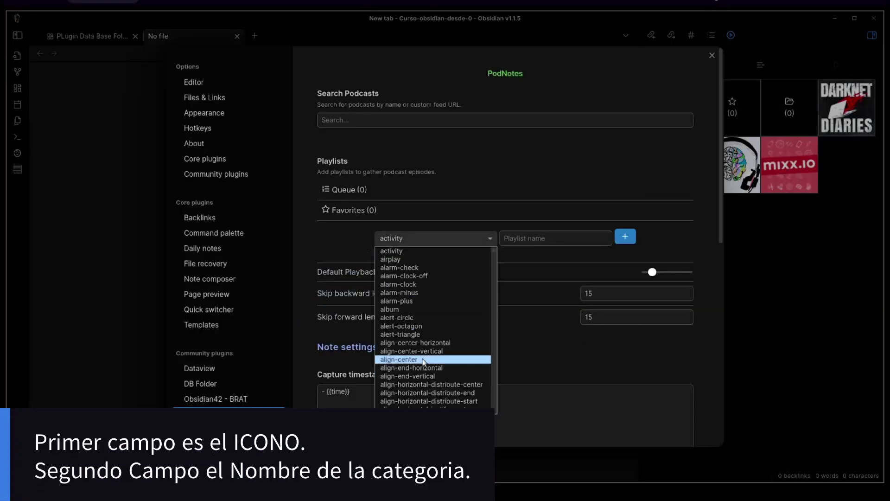
left_click(403, 309)
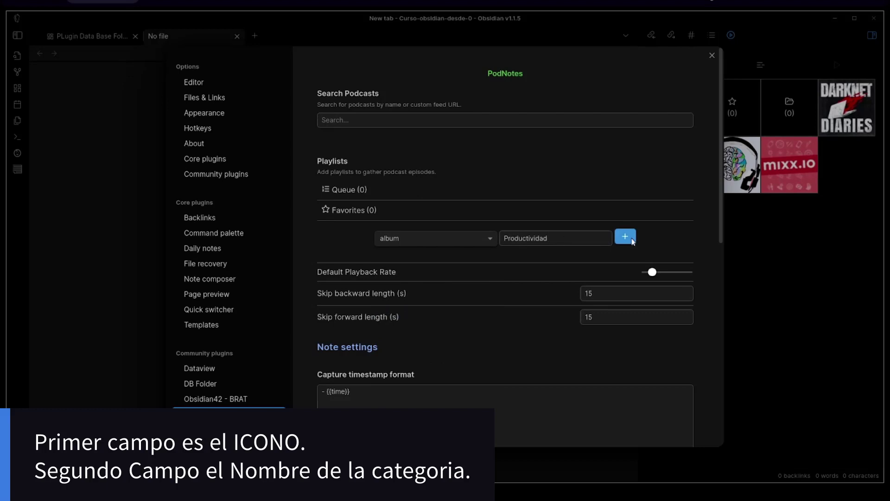
left_click(625, 237)
type("Hacking")
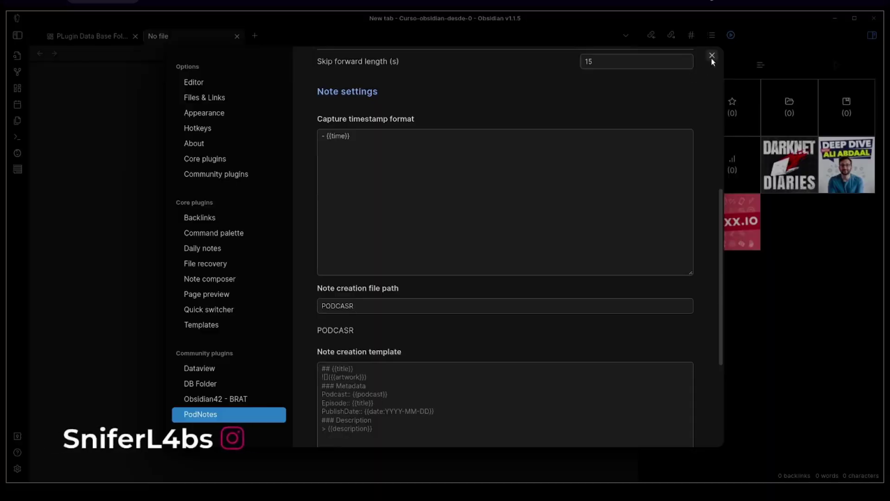
left_click(711, 58)
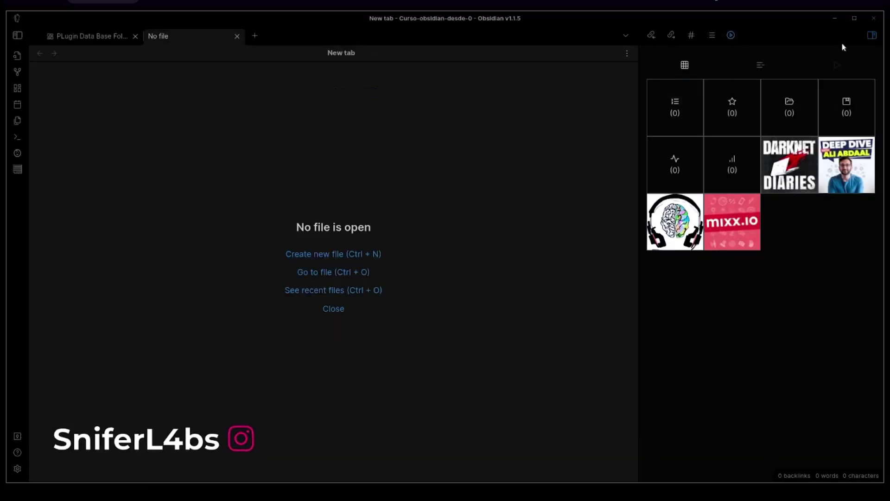
Step: Hide the podcast grid and expand the Podcast folder in the vault's file list
left_click(871, 36)
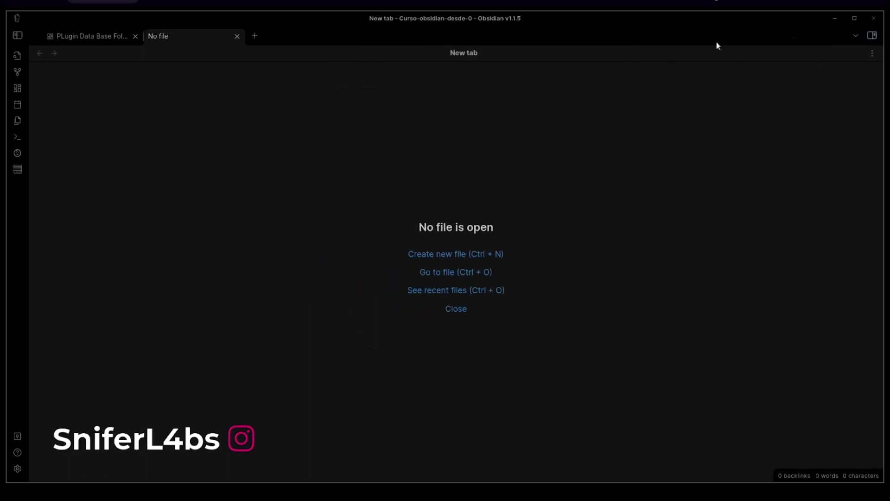
left_click(18, 37)
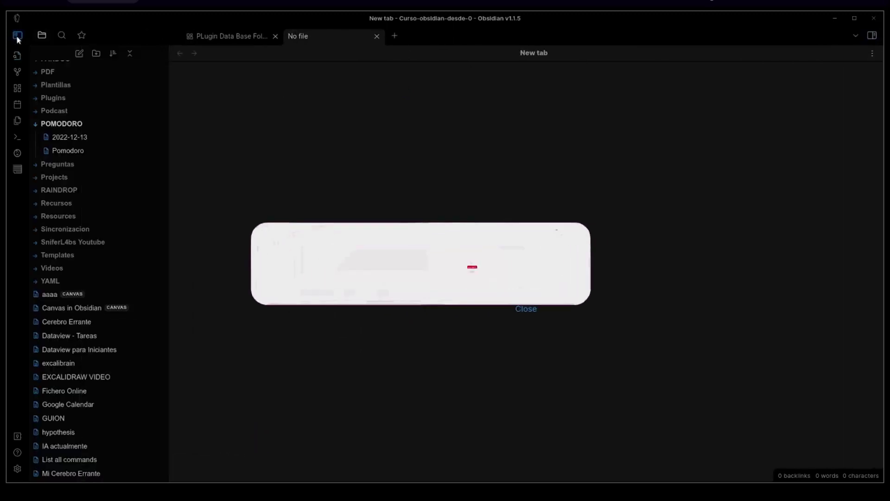
left_click(36, 111)
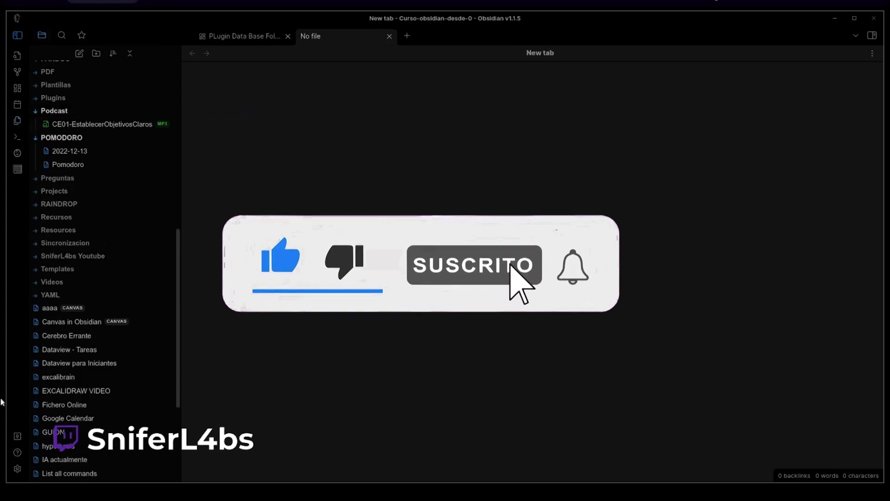
Step: Replace the note creation file path in the PodNotes settings with "Podcast/"
left_click(17, 468)
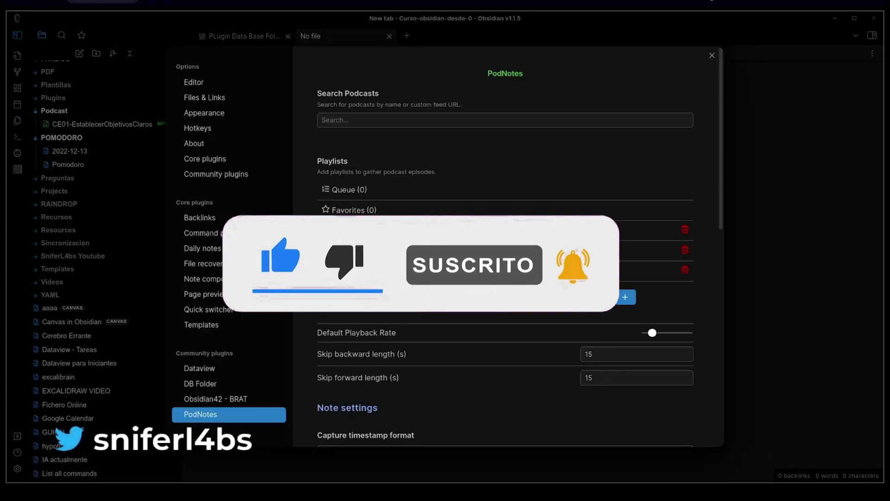
scroll(382, 388, "down", 3)
scroll(378, 328, "down", 6)
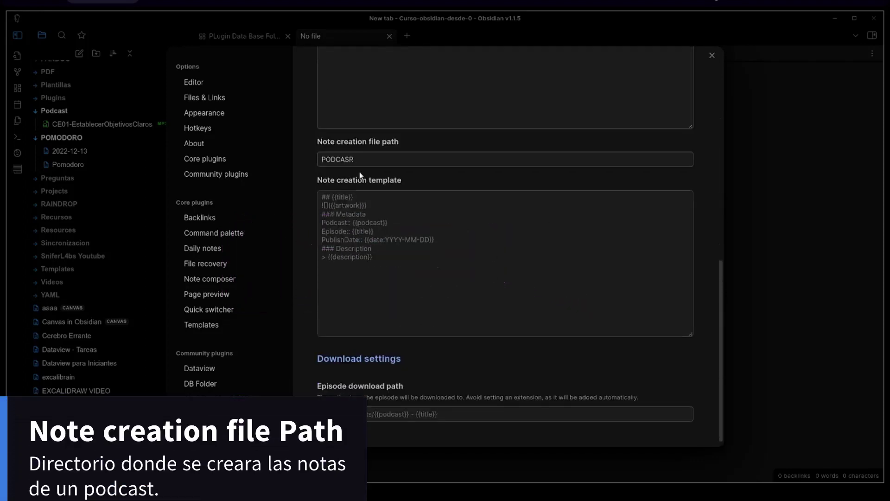
left_click_drag(355, 159, 317, 155)
key("BackSpace")
type("podc")
key("BackSpace")
key("BackSpace")
key("BackSpace")
key("BackSpace")
type("Podcast/")
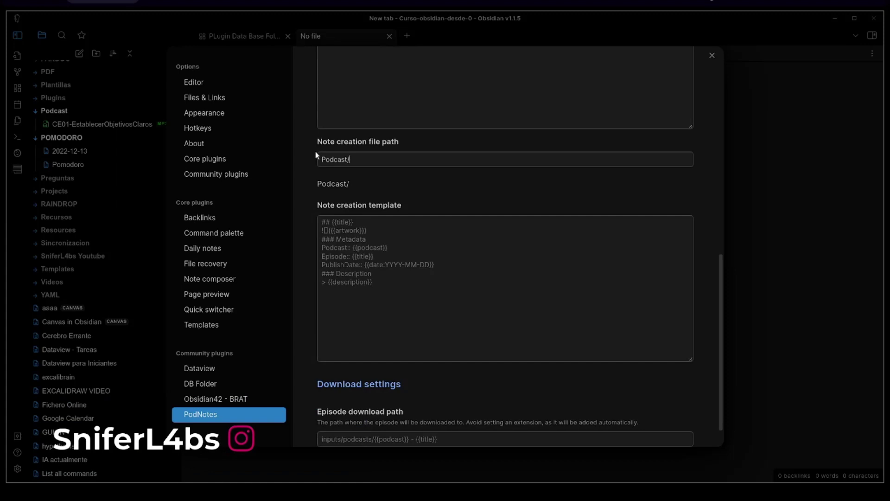
Step: Extend the note creation file path to "Podcast/{{podcast}}-{{tile}}"
type("{{")
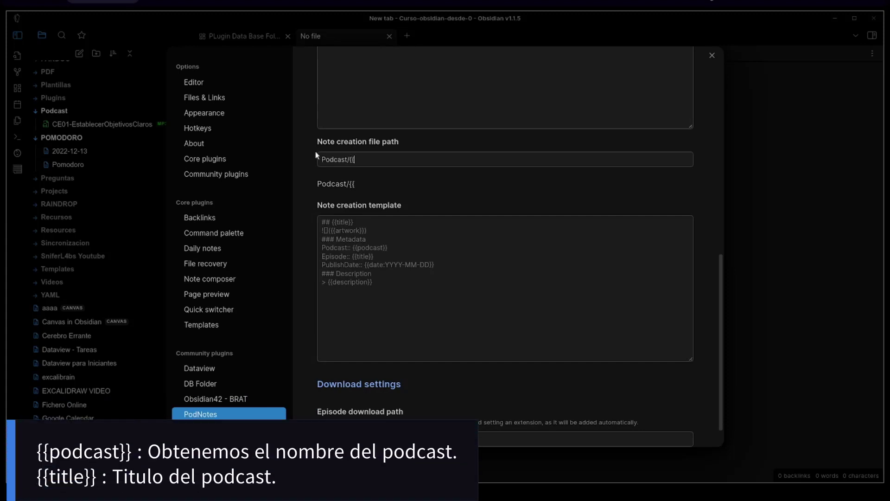
type("{}}")
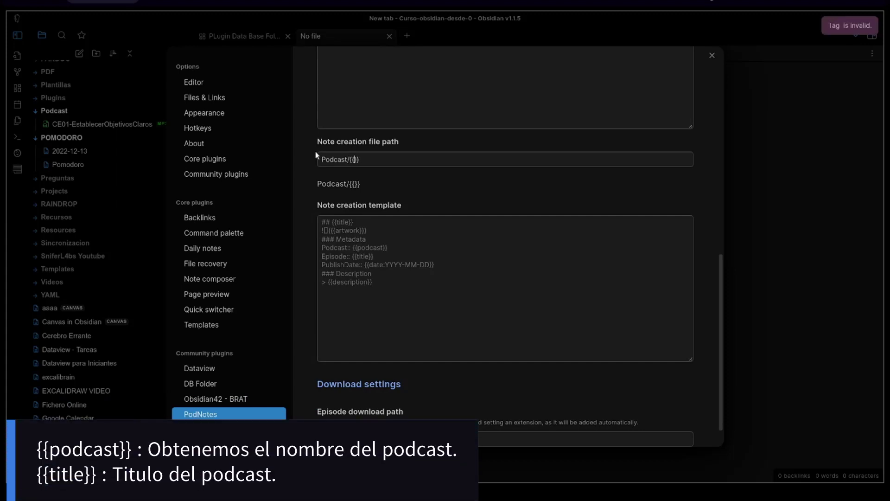
type("tile")
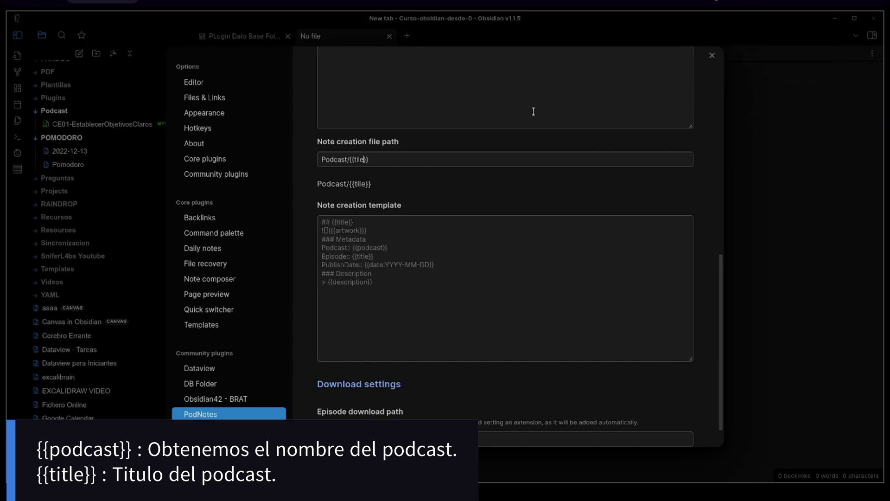
double_click(355, 159)
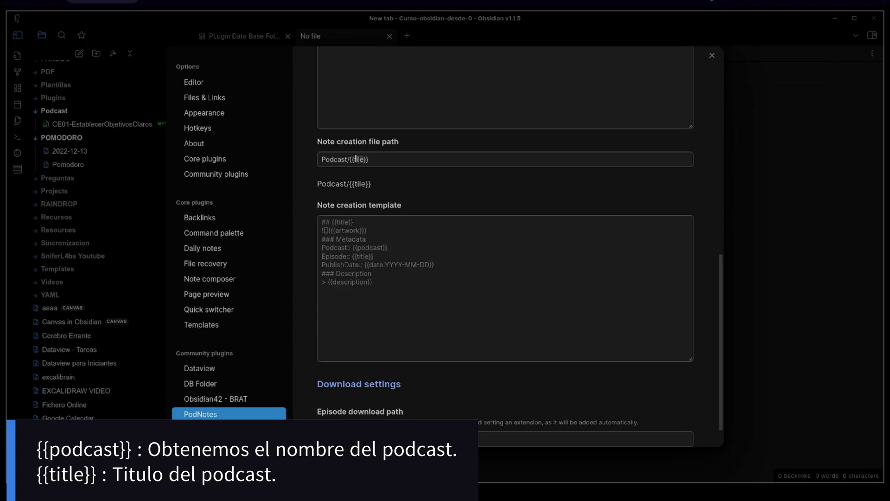
key("Left")
key("Left")
key("Left")
type("{{podcast")
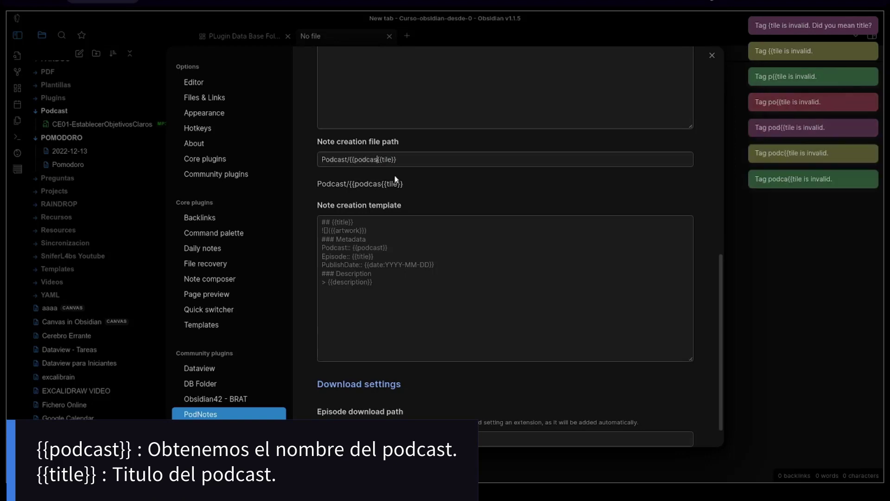
type("}}-")
left_click(441, 162)
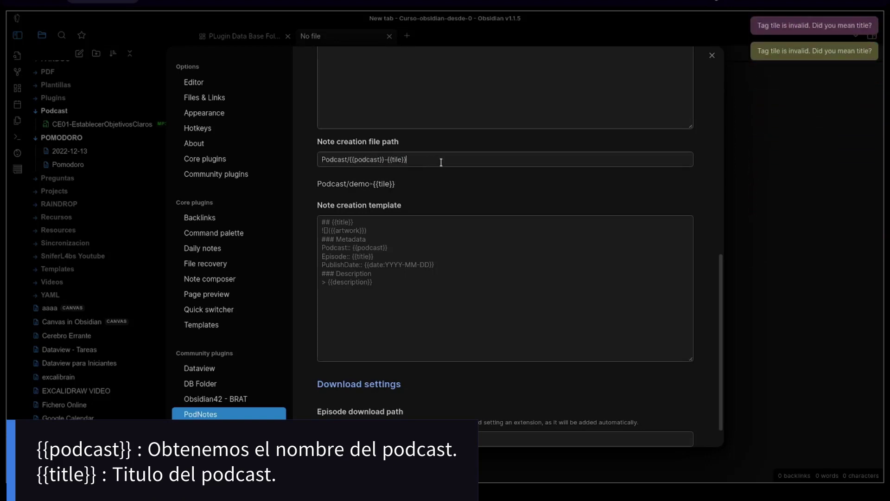
Step: Correct the second tag in the note creation file path to {{title}} and append the .md extension
left_click(396, 158)
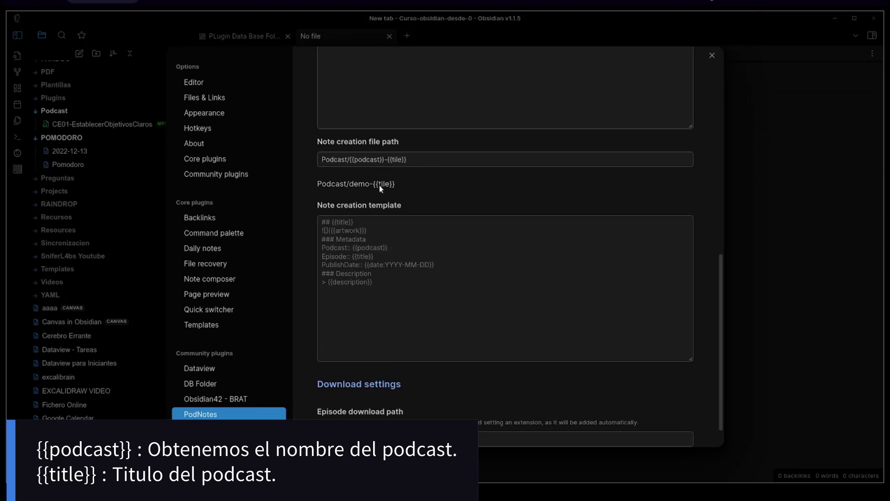
type("tle}}")
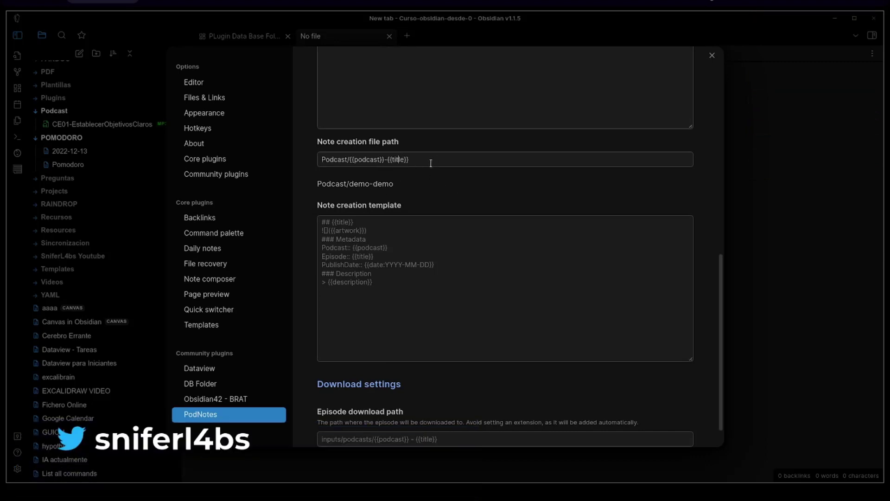
type(".m")
key("BackSpace")
key("BackSpace")
type("md")
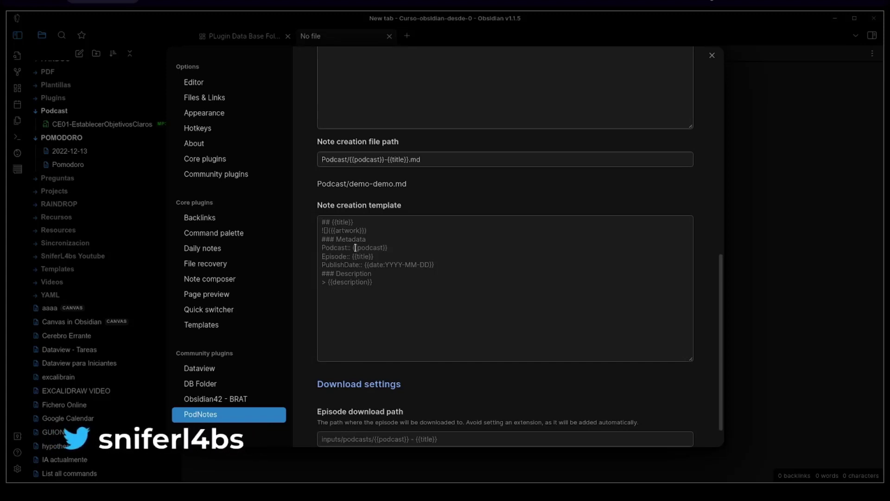
Step: Replace the note creation template with an empty front matter block between two "---" lines and the heading "# {{title}}" below it
key("ctrl+a")
key("BackSpace")
type("--  ")
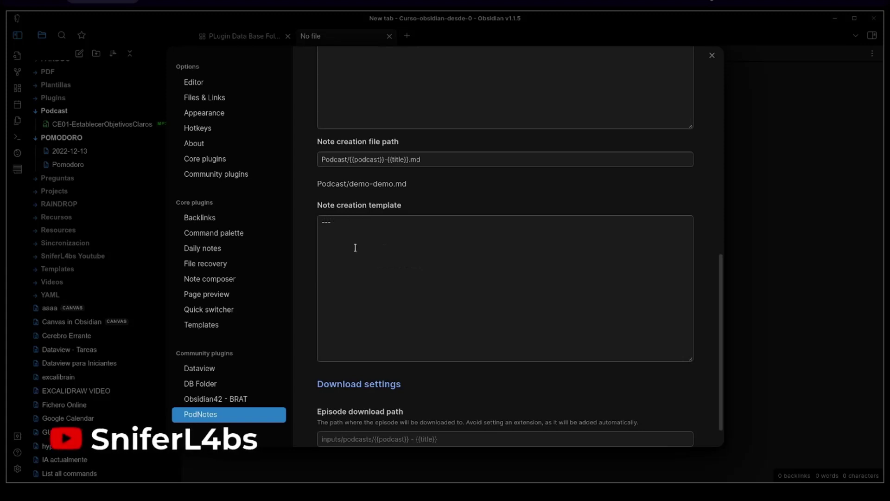
type("---")
key("Return")
type("# ")
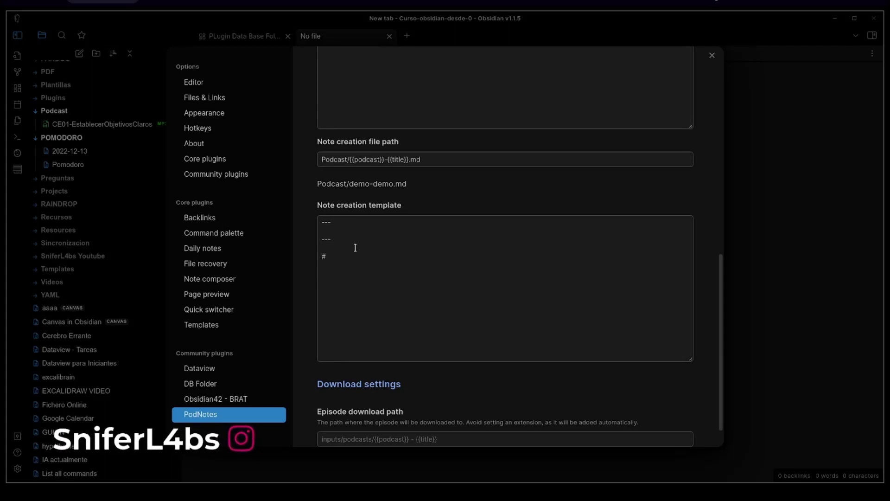
type("{{title}}")
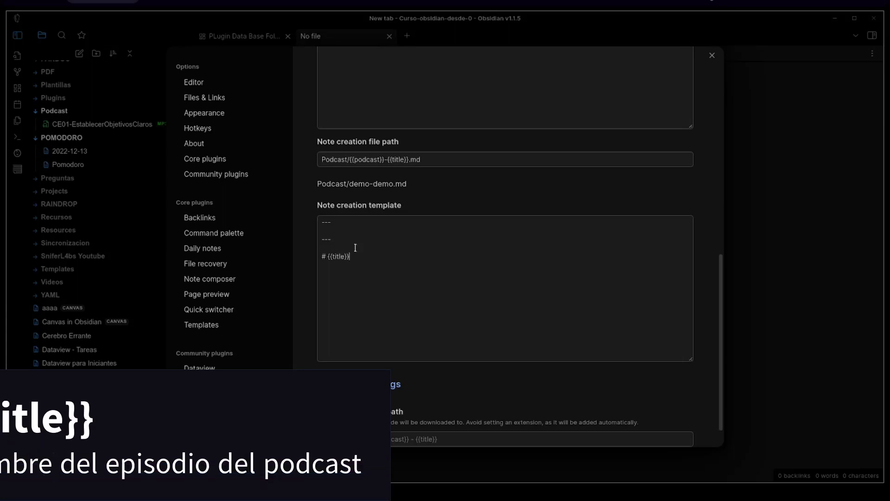
Step: Add the fields "title: {{title}}" and "date: {{date:YYYY-MM-DD}}" to the template's front matter
key("Up")
key("Up")
type("title: {{title}}")
key("Return")
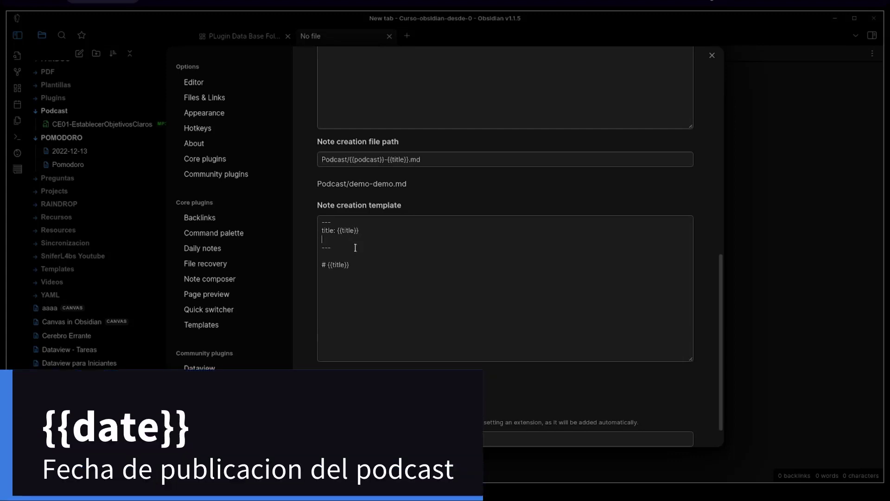
type("date:")
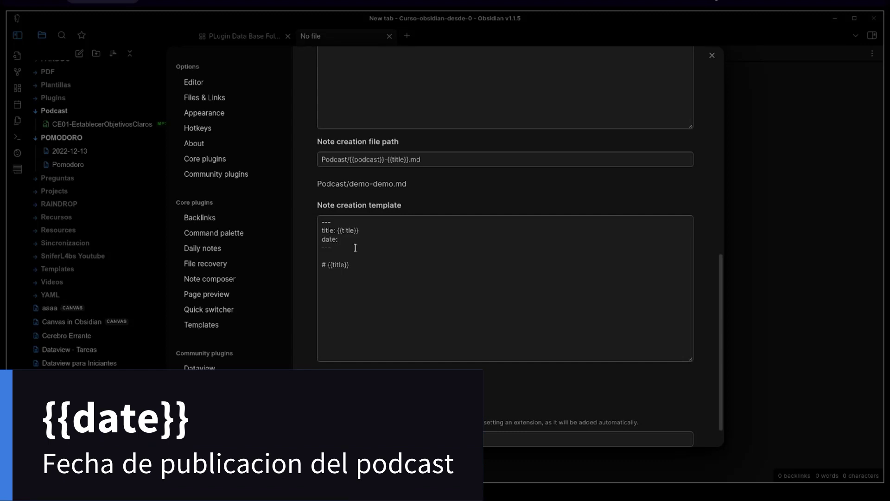
type("{{date:YYYY-MM-DD}}")
key("Return")
Step: Add the fields "banner: {{artwork}}" and "podcastName: {{podcast}}" below the date in the template's front matter
type("N")
key("BackSpace")
type("banne")
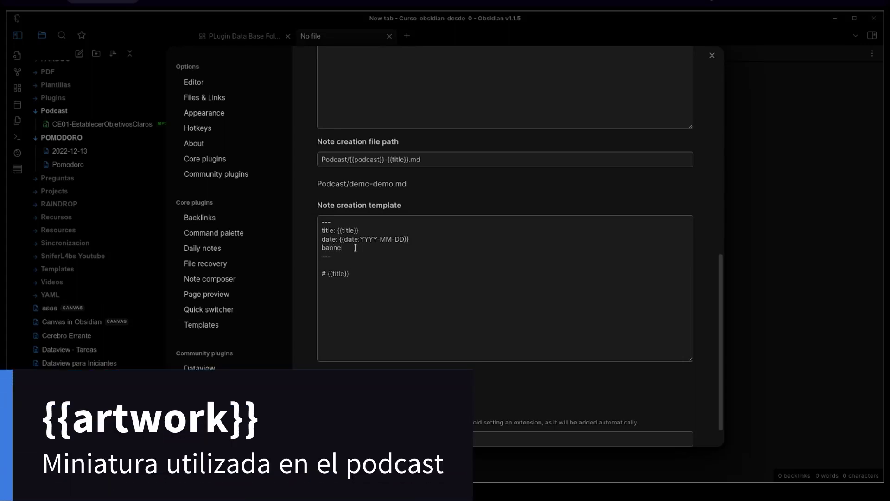
type("r'")
type(" {{artwork")
type("}}")
key("Return")
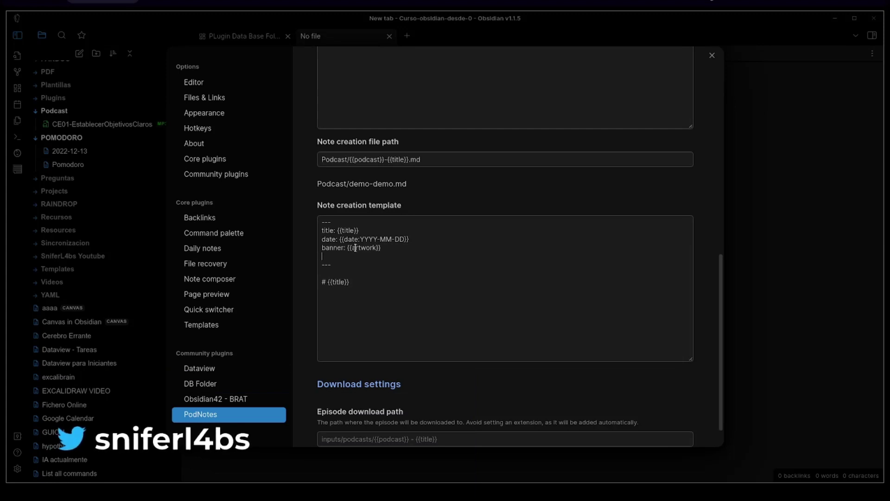
type("podcastName: ")
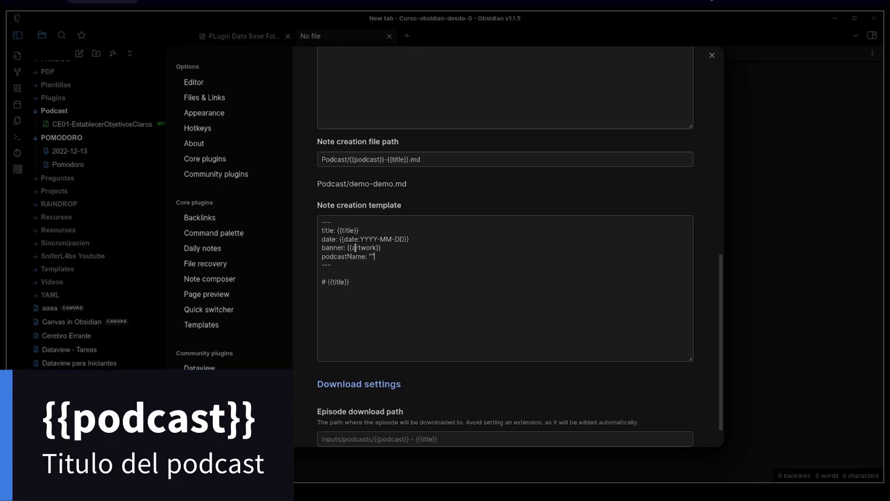
type("{{podcast}}")
key("Return")
Step: Add the line "tags: Podcast, Status/InProgress" at the end of the template's front matter
type("tags:")
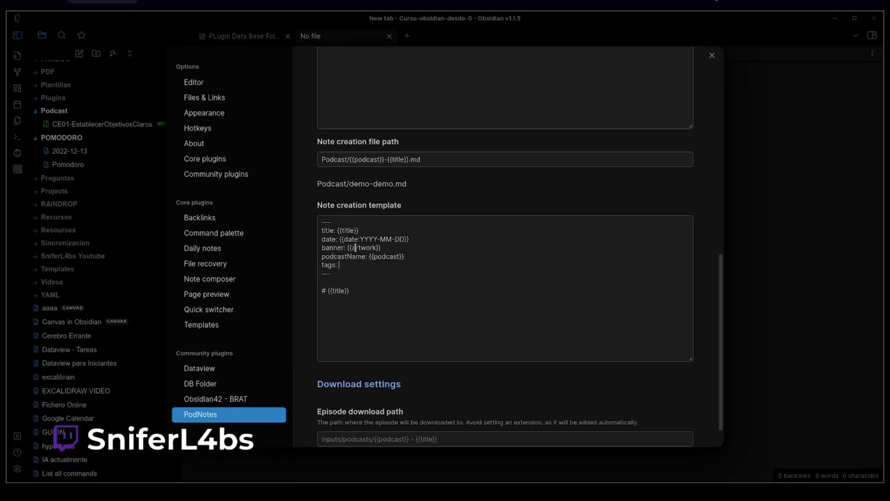
type("Podcas")
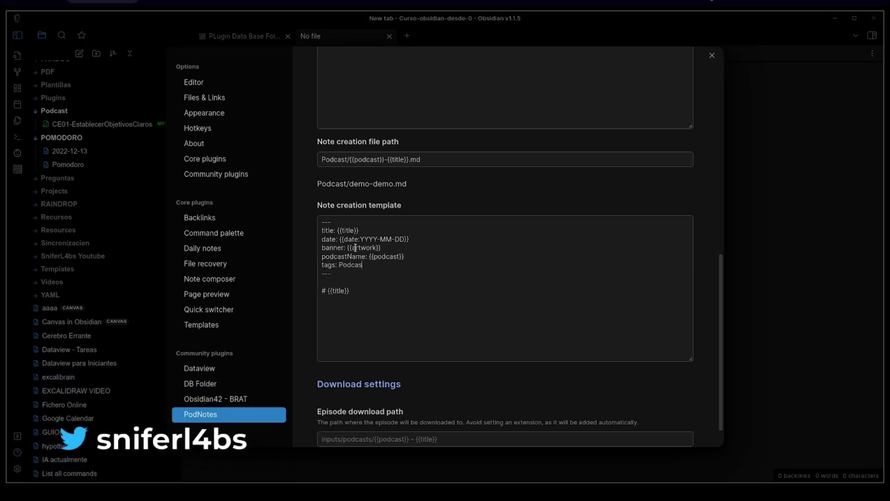
type("t, s")
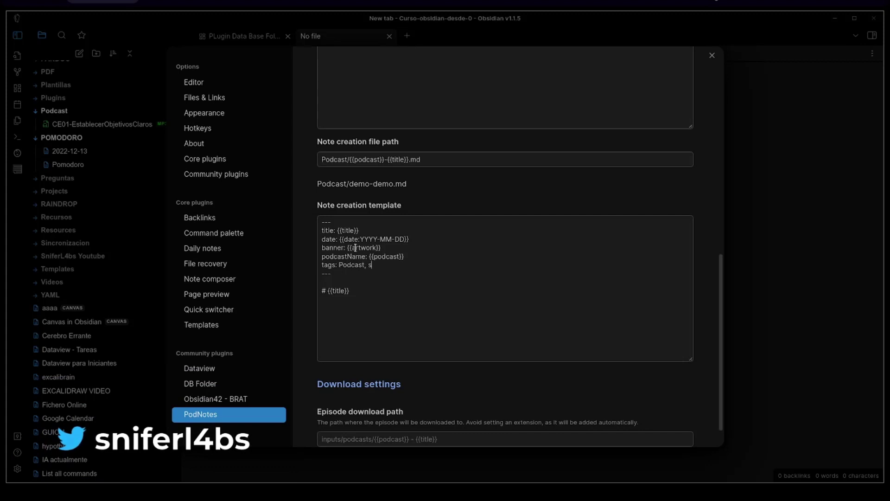
type("tatus:/InProgress")
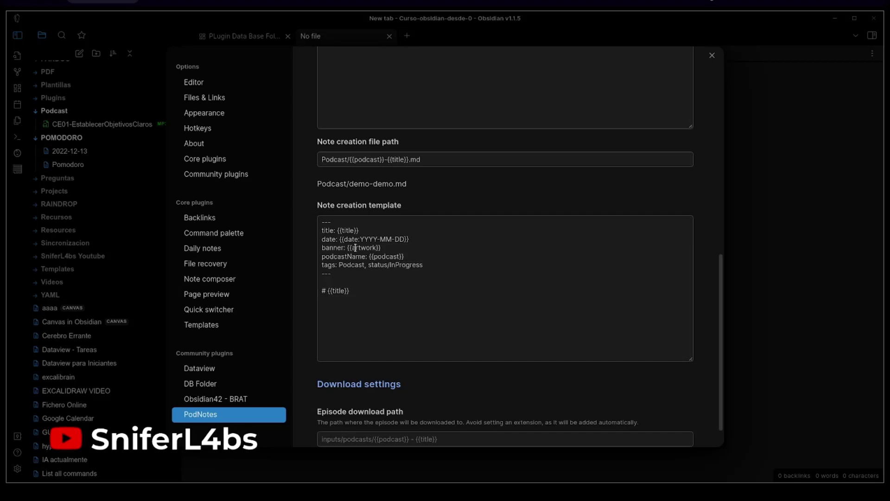
key("Left")
key("Left")
key("Left")
key("Left")
key("Left")
key("Left")
key("Left")
key("BackSpace")
type("S")
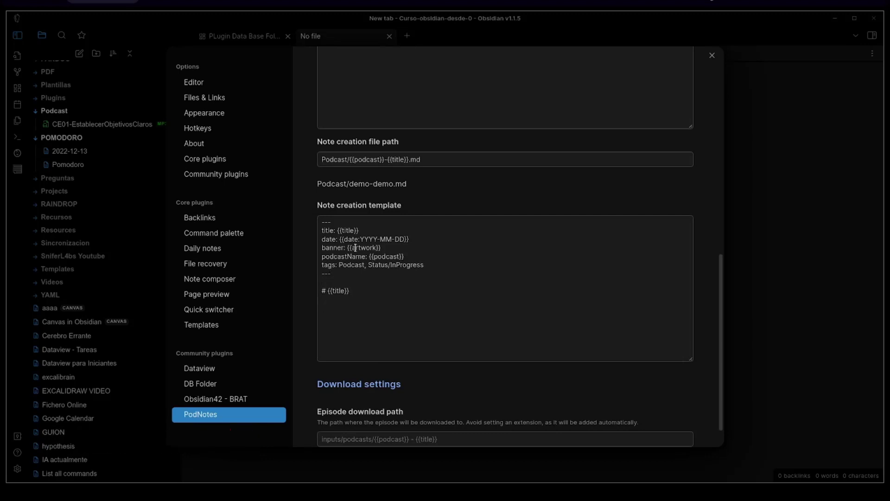
Step: Embed the podcast artwork below the template's title heading with "![]({{artwork}})"
type("[]")
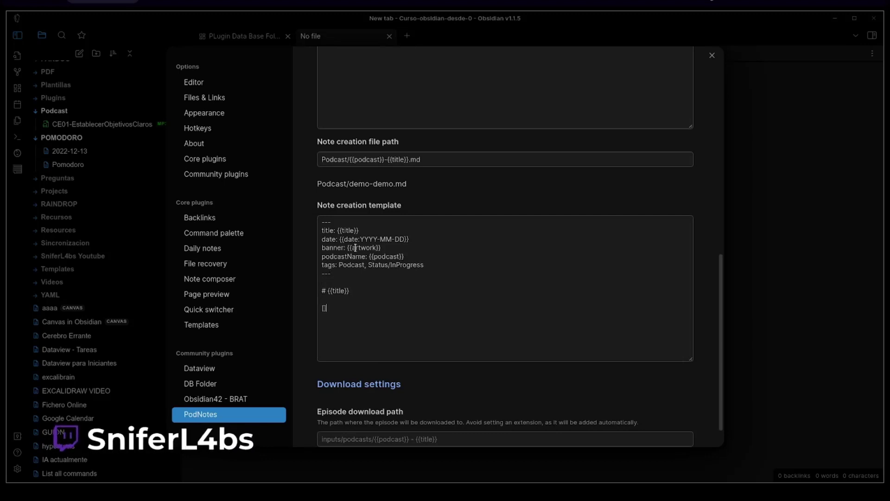
type("[({{artwork")
key("BackSpace")
key("BackSpace")
key("BackSpace")
key("BackSpace")
key("BackSpace")
key("BackSpace")
key("BackSpace")
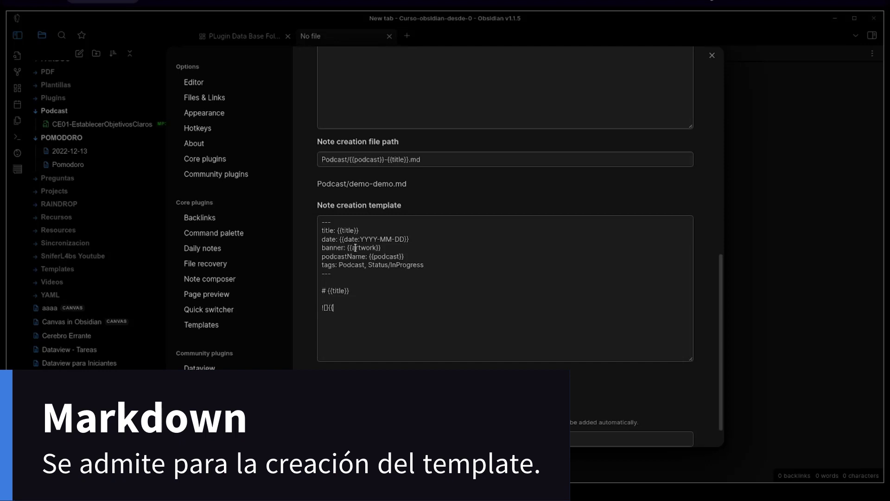
type("artwork}}")
key("Left")
key("Left")
key("Left")
type("(")
key("End")
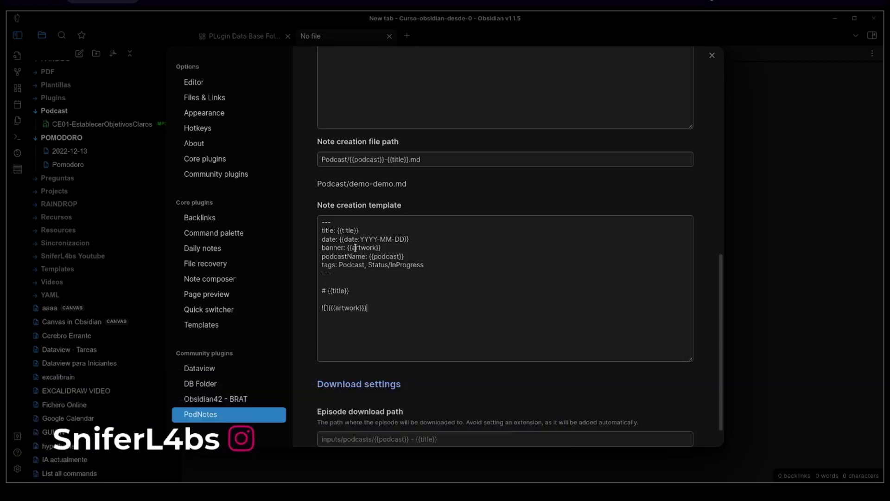
Step: Insert the episode description as a quote below the artwork with "{{description:>}}"
key("Return")
type("{{descro")
key("BackSpace")
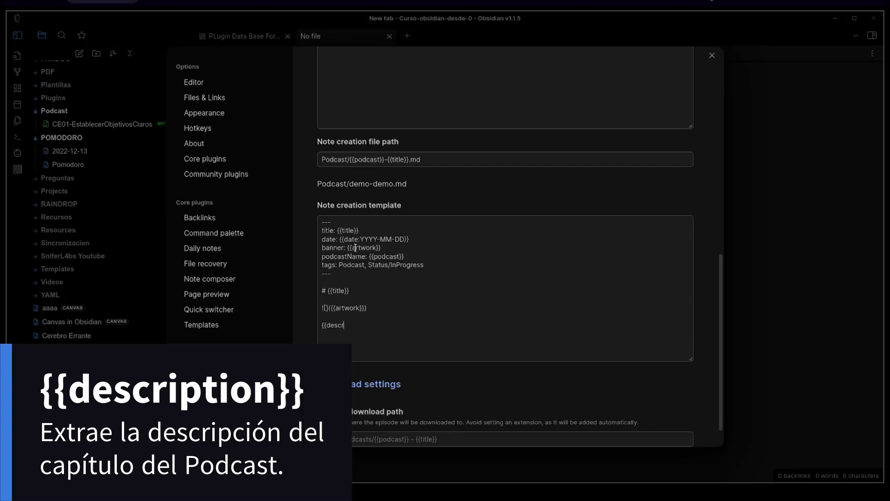
type("iption")
type(":>")
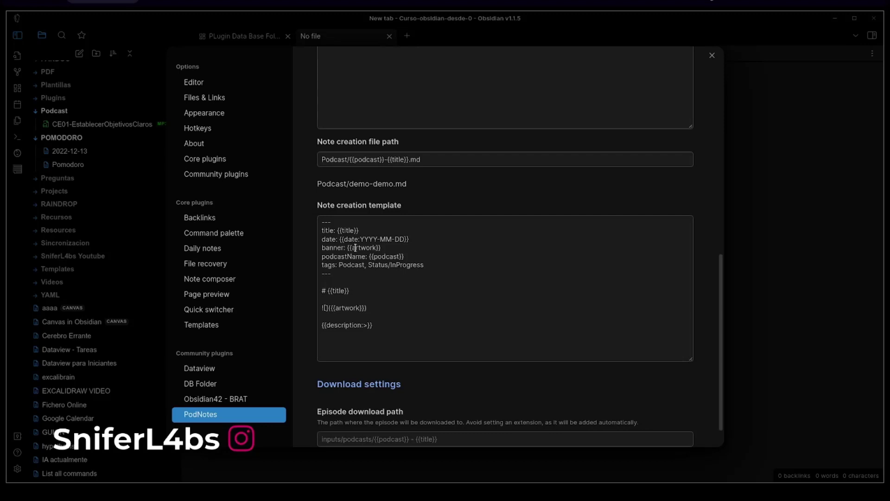
Step: Finish the template with a "---" separator and the heading "## Notas del podcast" below the description
key("Return")
key("Return")
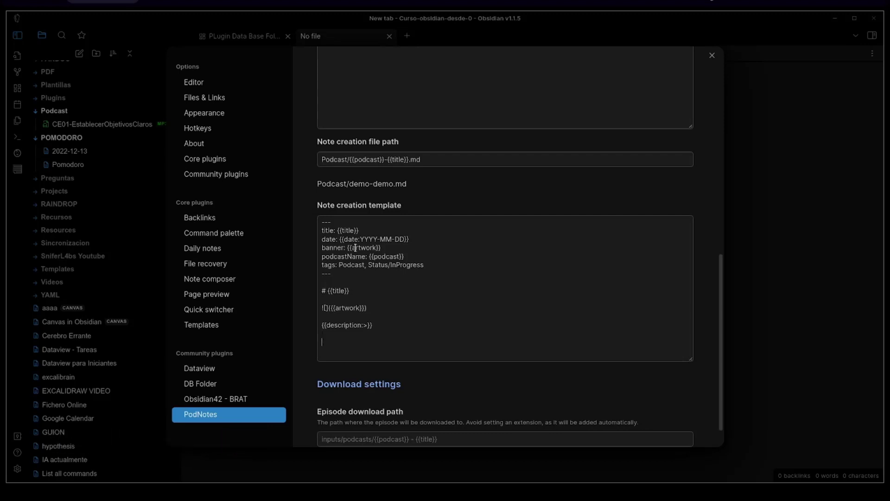
key("Return")
type("---")
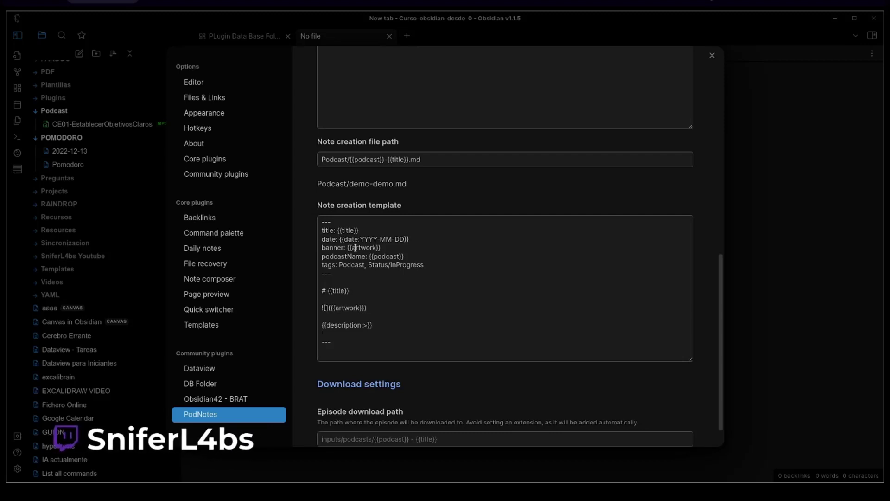
key("Return")
key("Return")
type("## ")
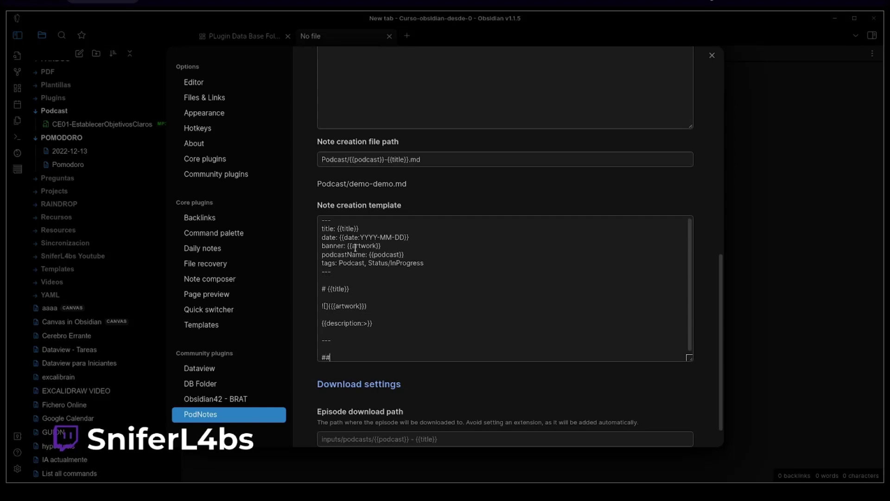
type("Notas del podcas")
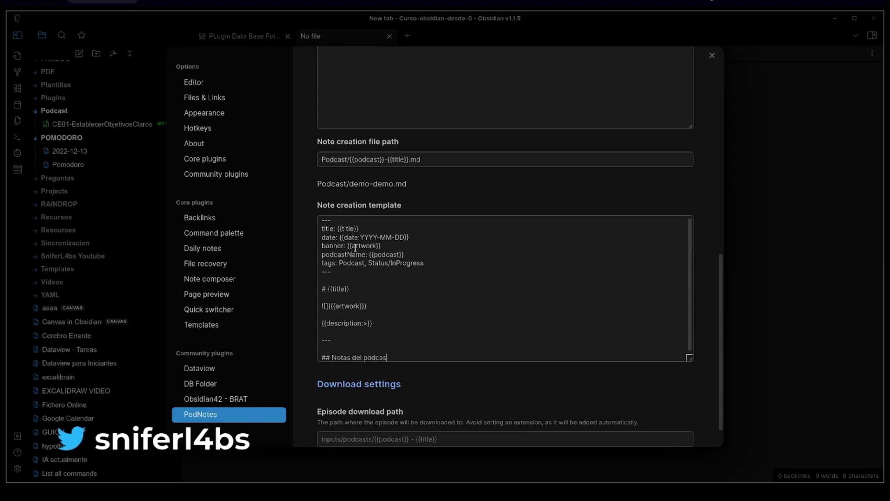
type("t")
scroll(461, 174, "up", 3)
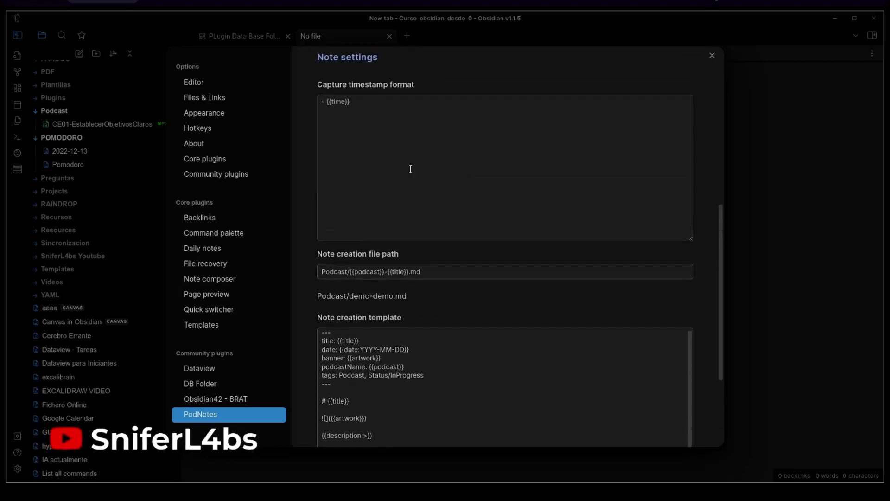
Step: Insert a blank line above "- {{time}}" in the capture timestamp format
scroll(410, 169, "up", 2)
left_click(322, 167)
key("Return")
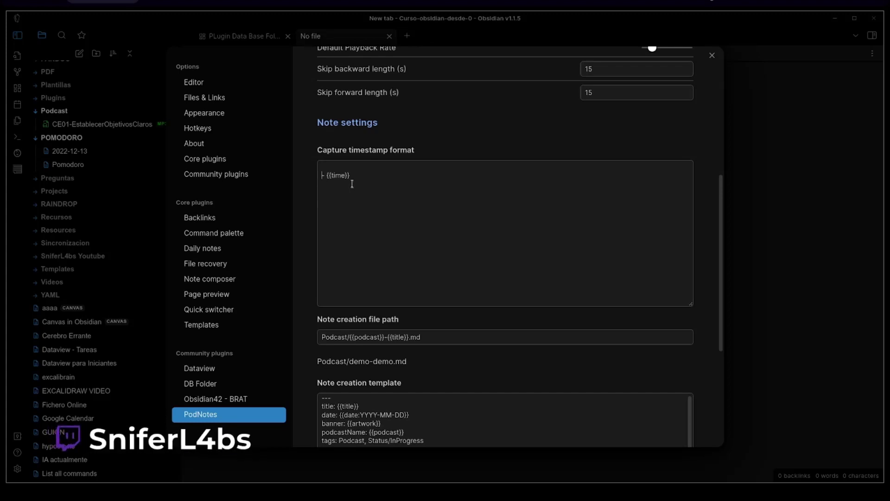
scroll(385, 186, "up", 6)
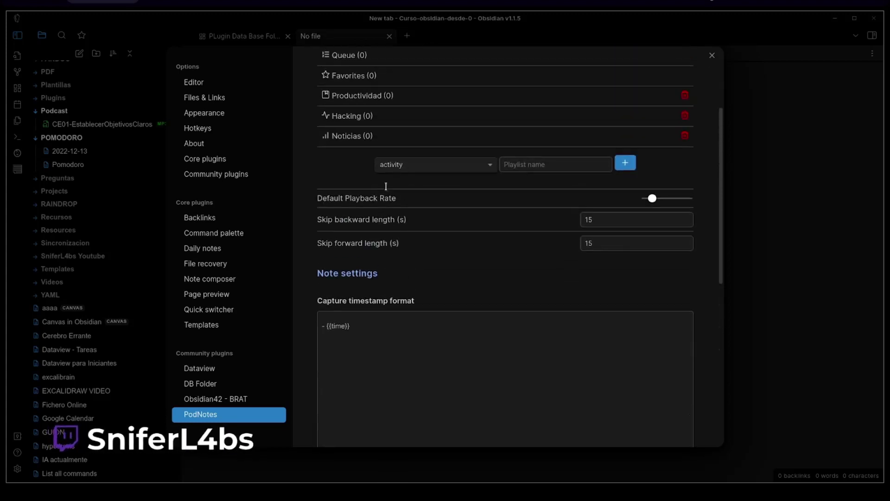
scroll(385, 186, "down", 10)
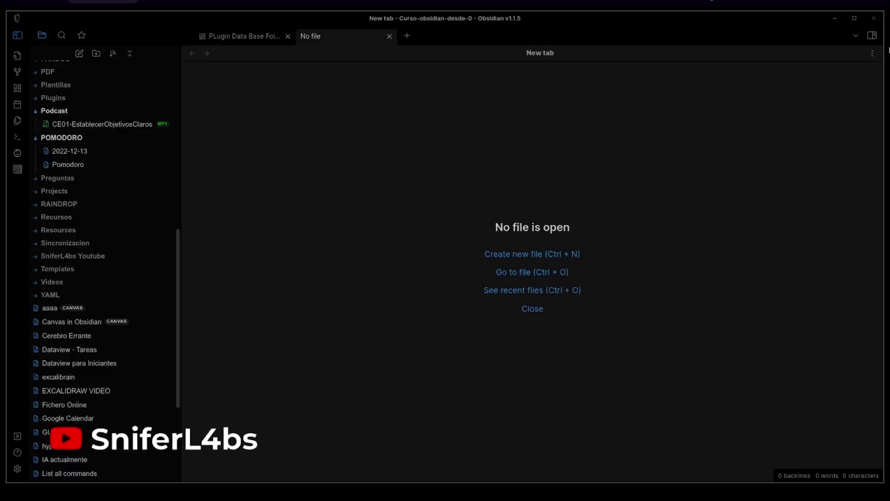
Step: Show the podcast sidebar and load the Mi Cerebro Errante episode "La importancia de establecer objetivos claros y precisos"
left_click(873, 39)
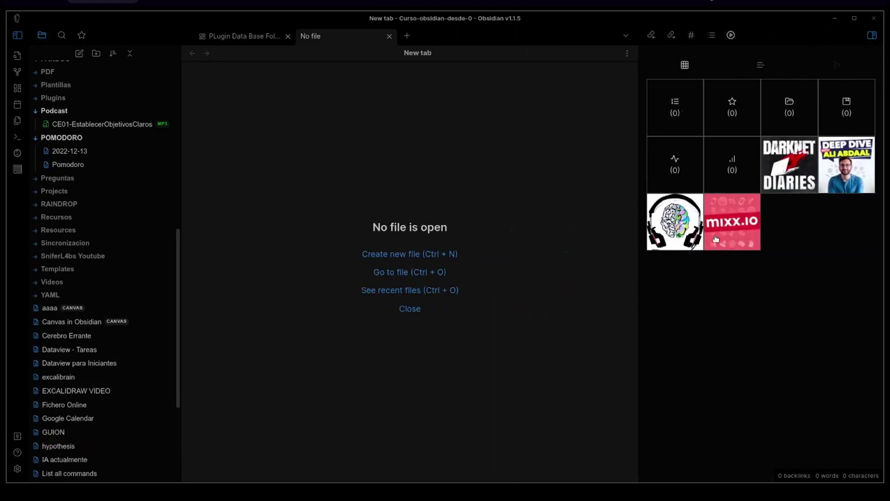
left_click(695, 223)
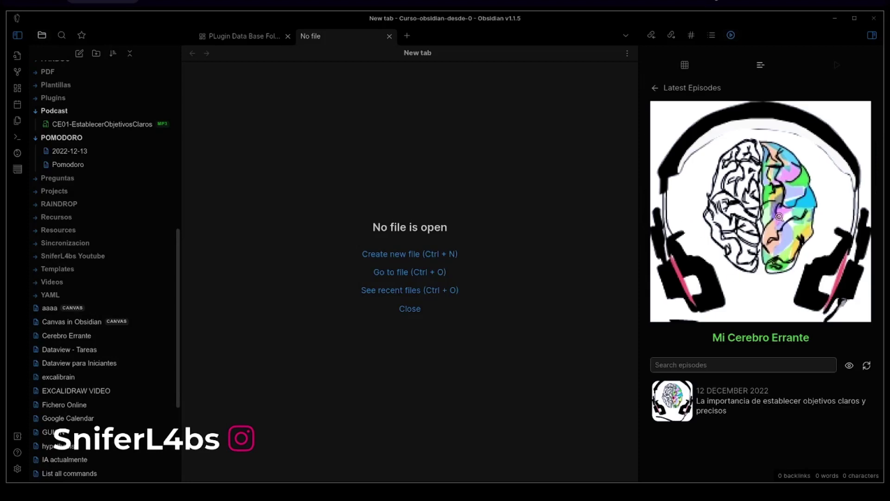
left_click(719, 403)
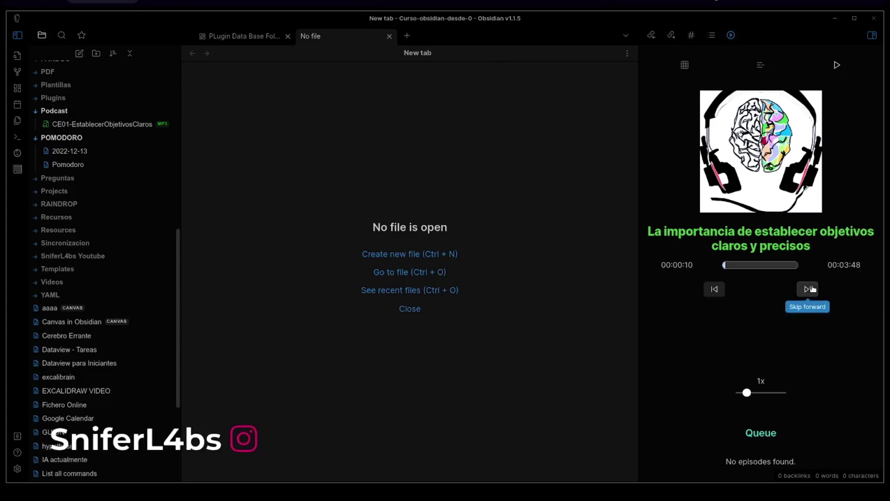
Step: Skip the episode forward four times to 00:01:10, keeping the playback speed at 1x
left_click(809, 288)
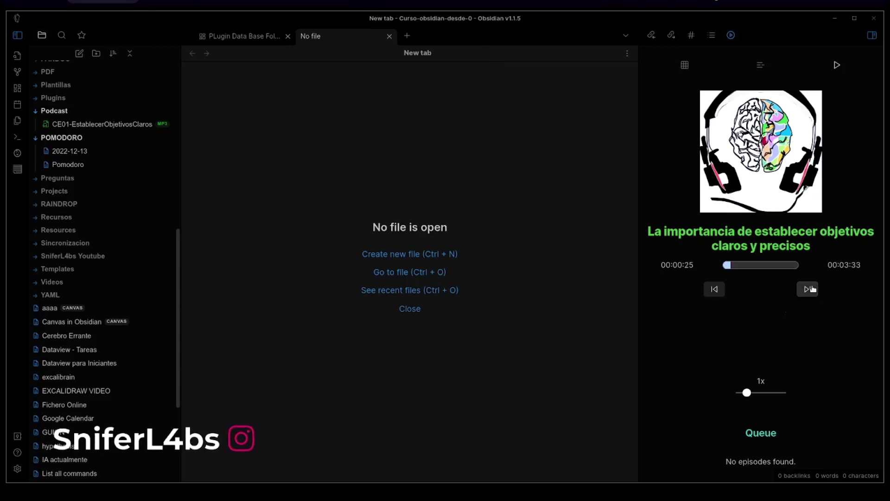
left_click(812, 289)
left_click(812, 289)
left_click(812, 289)
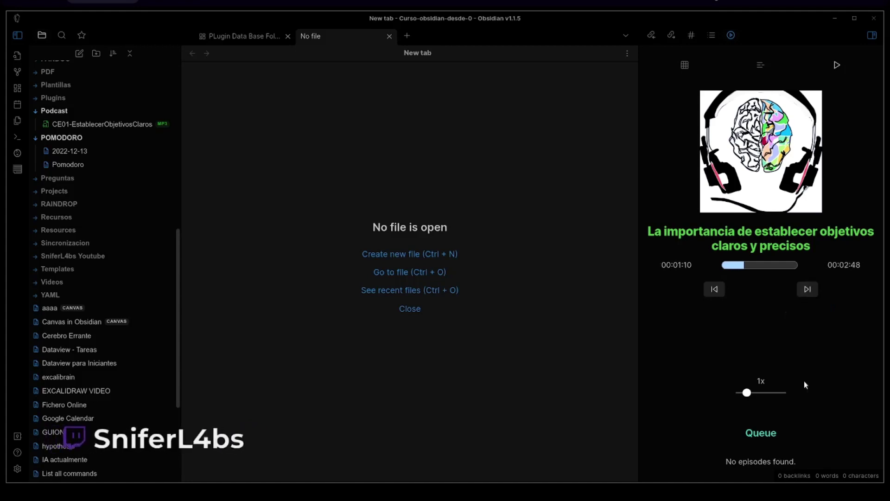
mouse_move(746, 392)
left_mouse_down()
mouse_move(759, 392)
mouse_move(747, 393)
left_mouse_up()
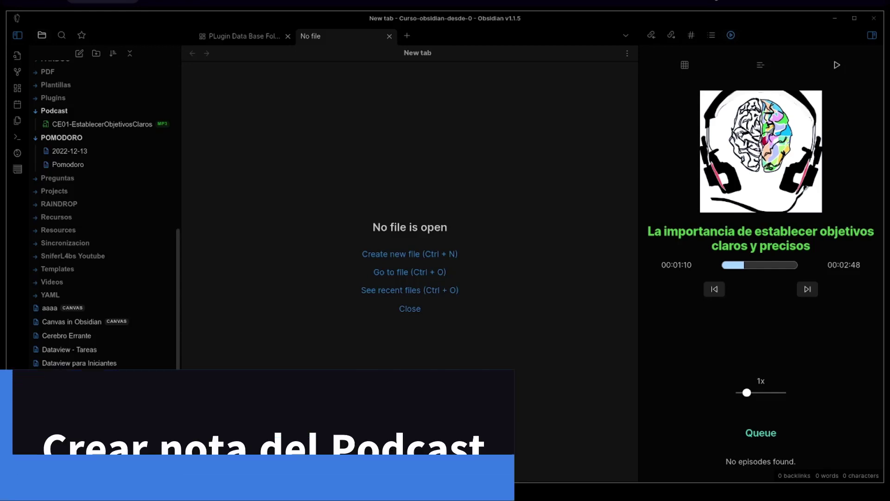
Step: Add the current episode to the Productividad playlist and open that playlist
right_click(757, 124)
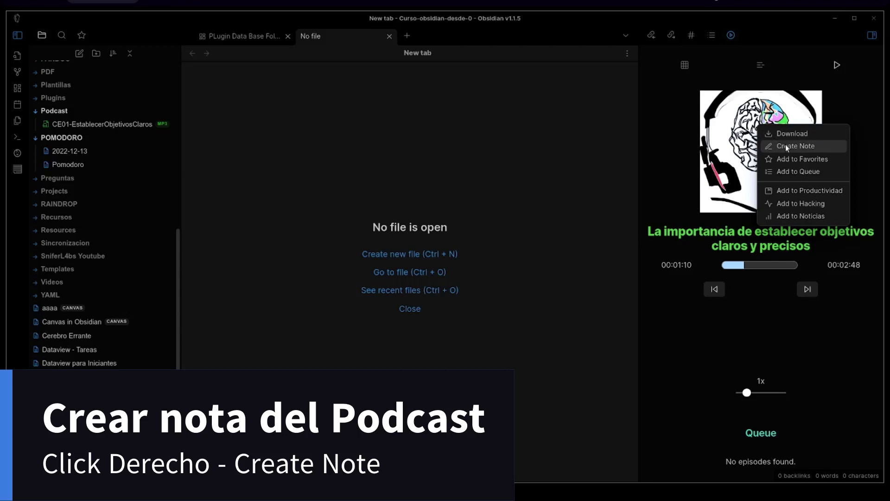
left_click(798, 192)
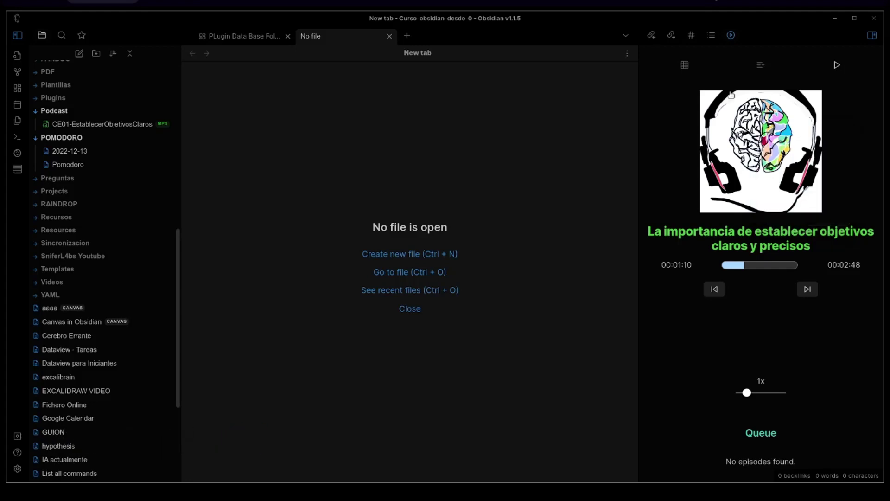
left_click(686, 66)
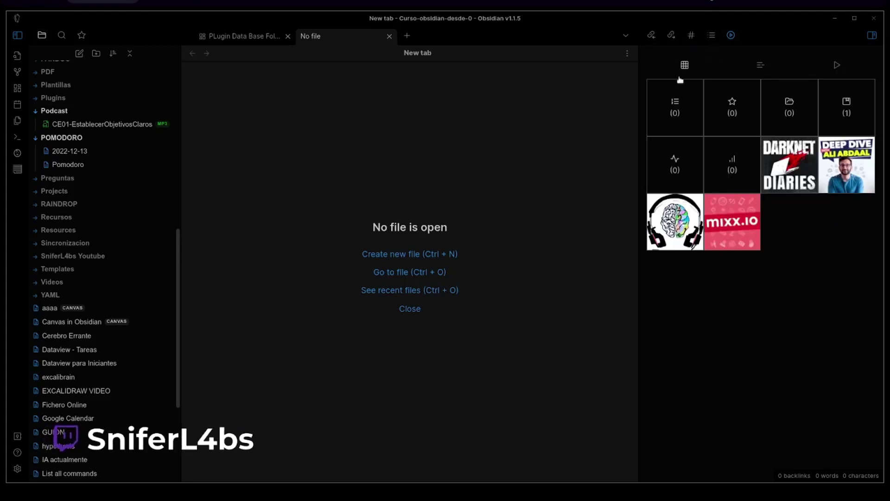
left_click(847, 104)
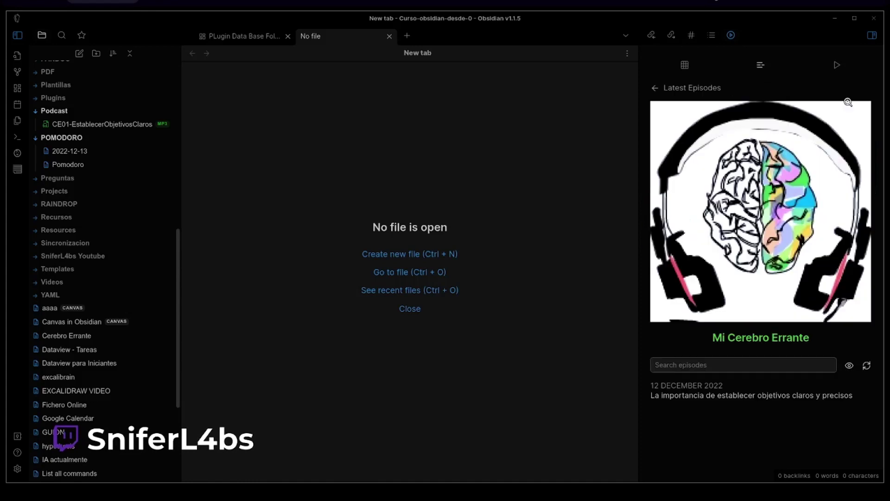
Step: Reopen the episode "La importancia de establecer objetivos claros y precisos" and create a podcast note for it
left_click(738, 395)
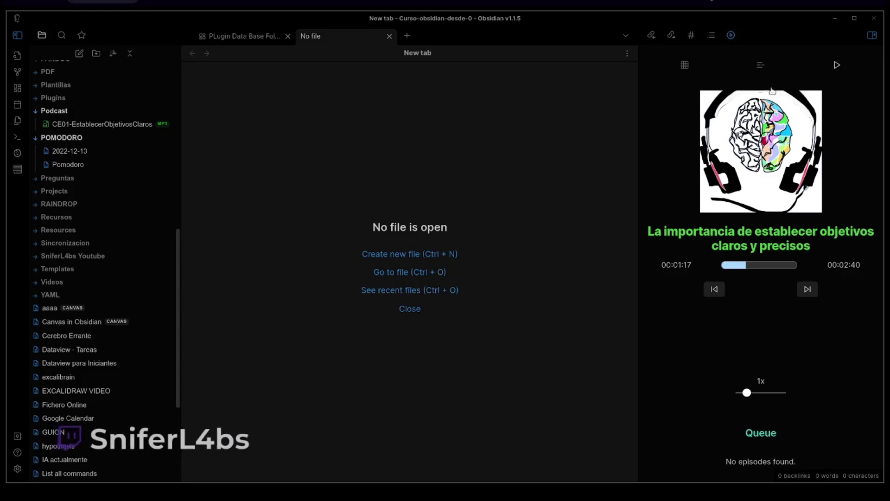
right_click(785, 110)
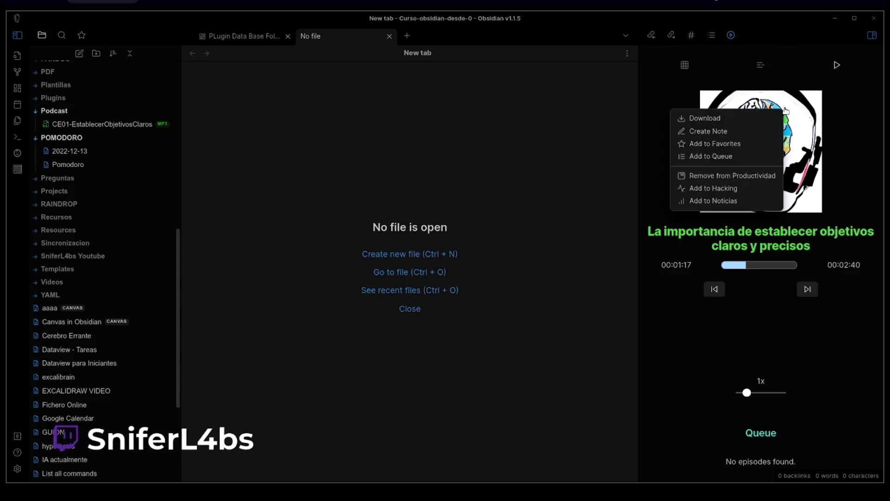
left_click(727, 131)
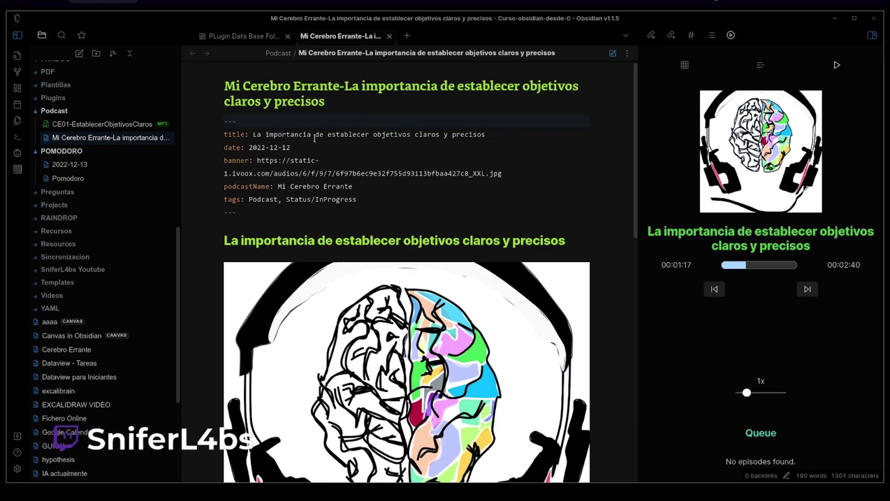
Step: Examine the new note's front matter, artwork and description down to the "Notas del podcast" heading
left_click_drag(252, 148, 290, 148)
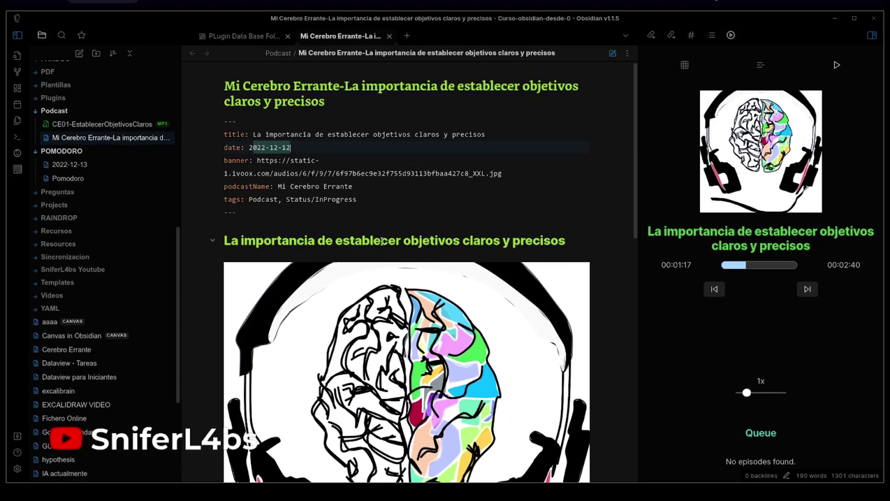
scroll(420, 248, "down", 3)
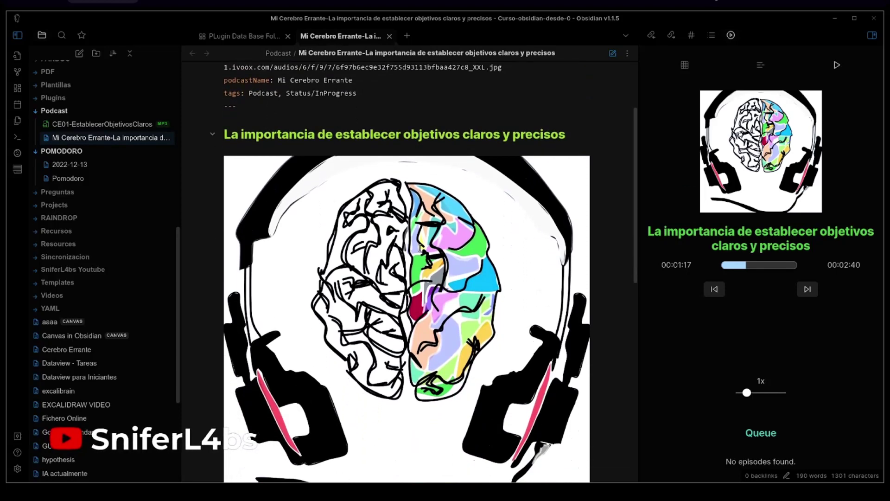
scroll(420, 243, "down", 9)
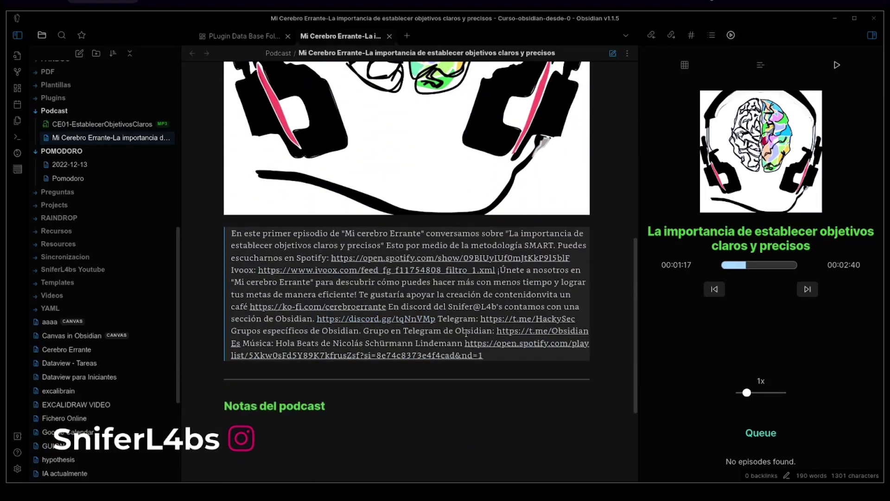
scroll(466, 333, "down", 3)
left_click(303, 315)
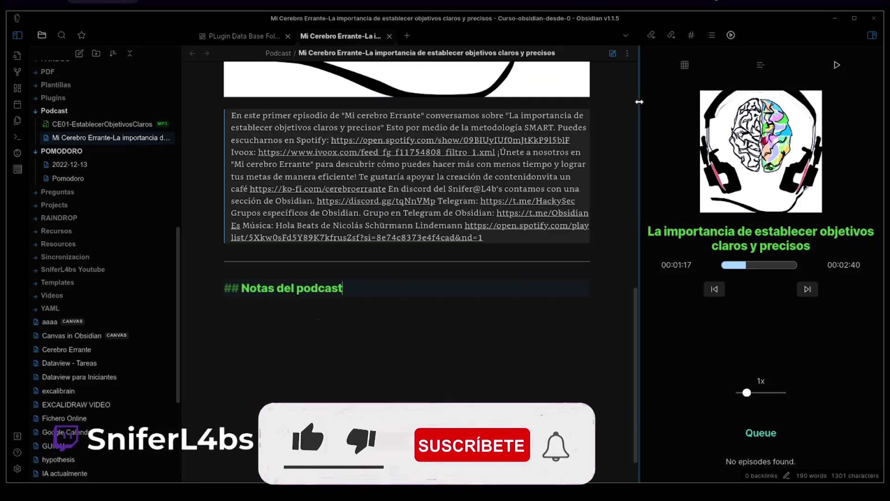
Step: Load the 24 November 2022 episode "How To Find Tranquility, Meaningful Productivity and Healthy Relationships" from Deep Dive with Ali Abdaal
left_click(685, 65)
left_click(851, 171)
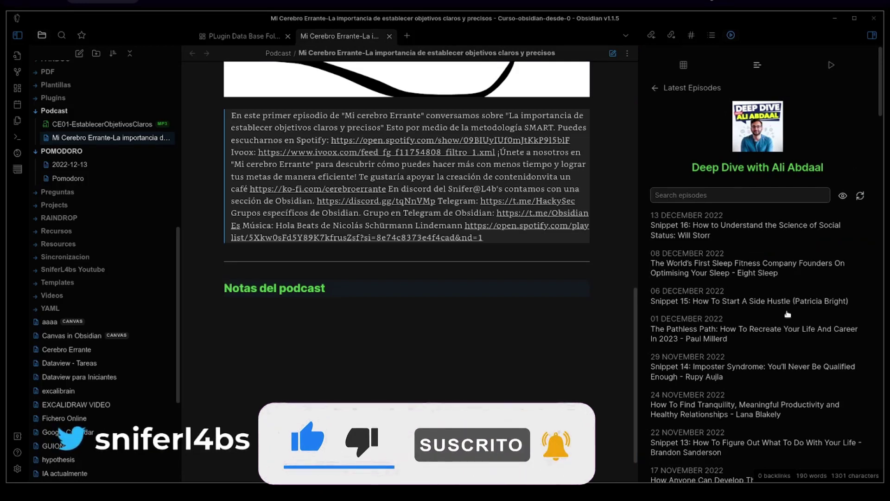
left_click(755, 407)
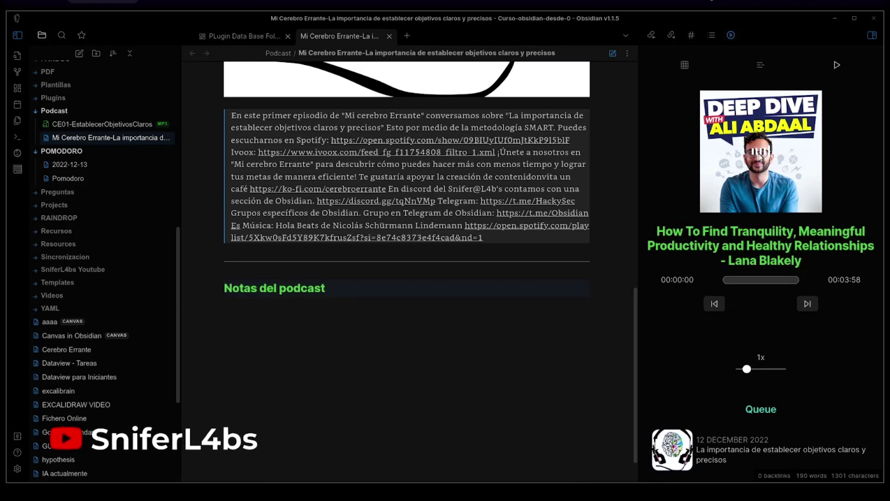
Step: Create a podcast note for the loaded Deep Dive with Ali Abdaal episode
right_click(762, 126)
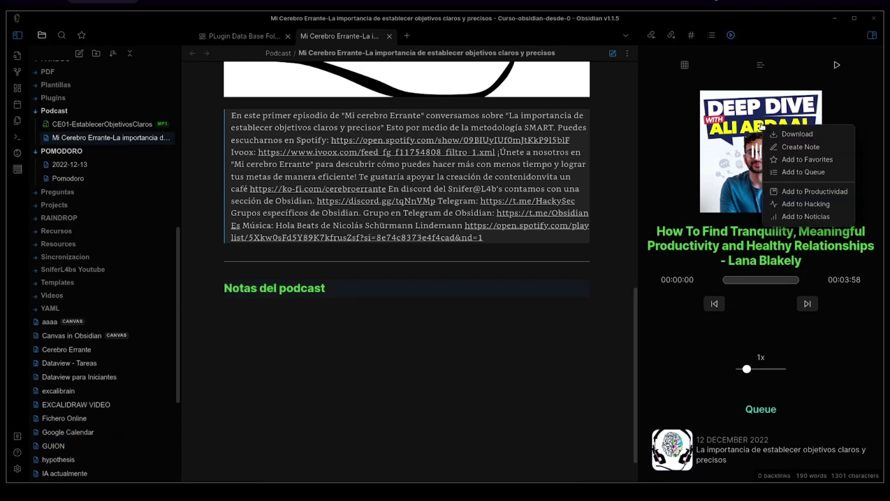
left_click(745, 160)
right_click(769, 131)
left_click(798, 154)
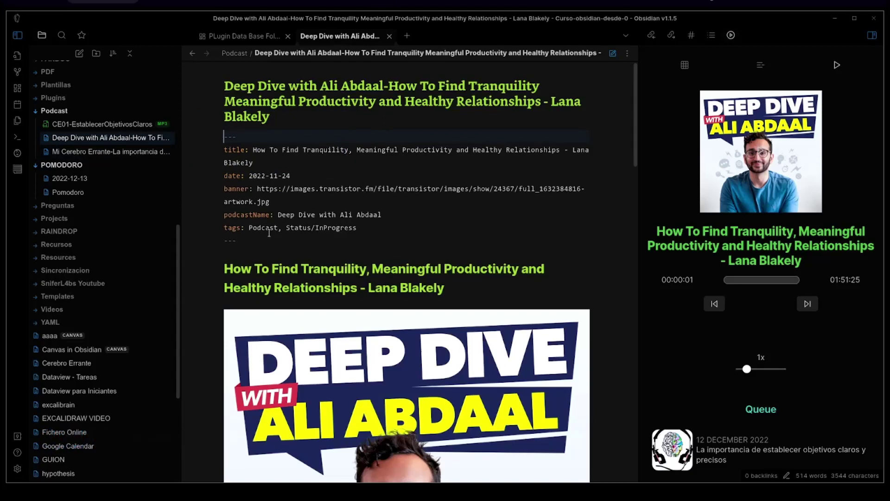
Step: Examine the Deep Dive note's artwork, quoted description, chapter list and links
scroll(357, 230, "down", 7)
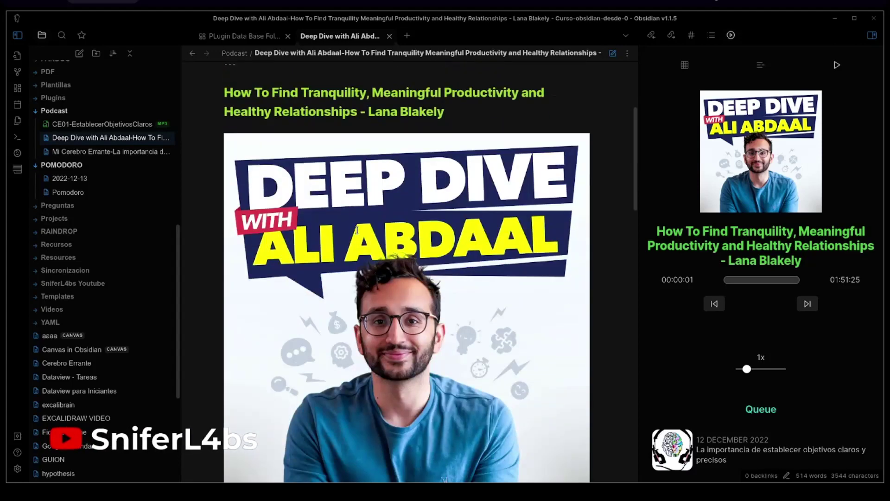
scroll(357, 229, "down", 5)
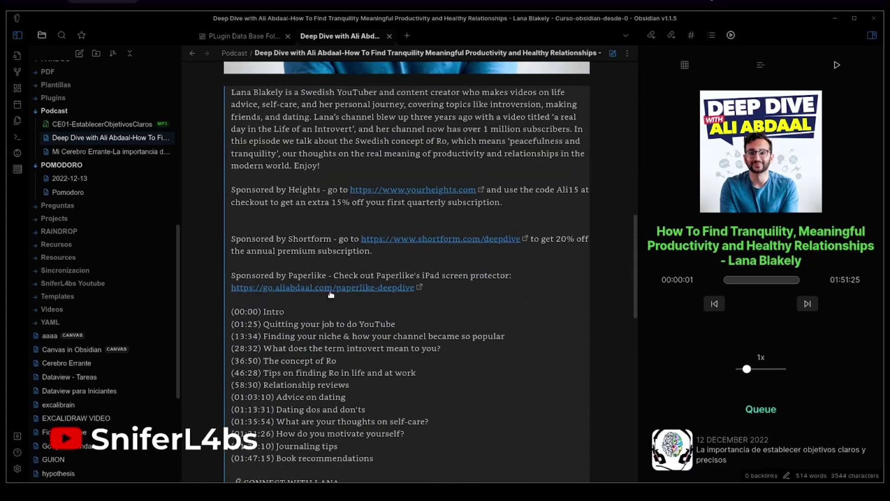
scroll(331, 162, "down", 10)
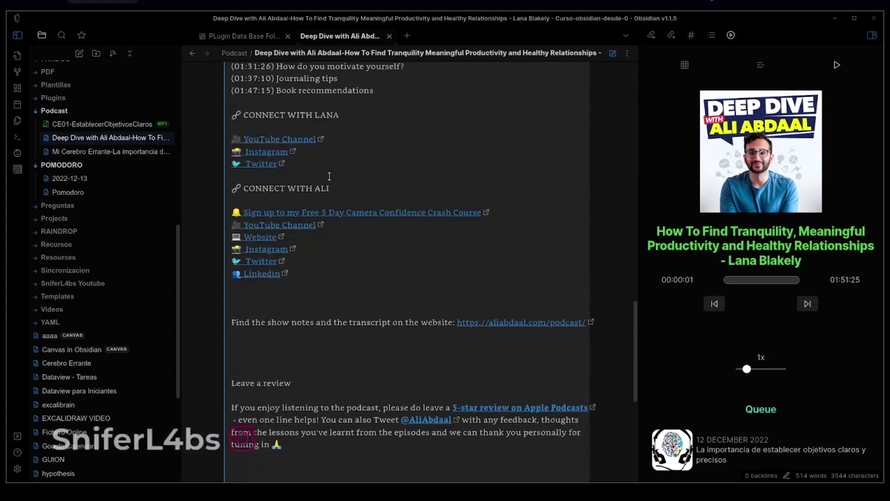
scroll(329, 176, "down", 2)
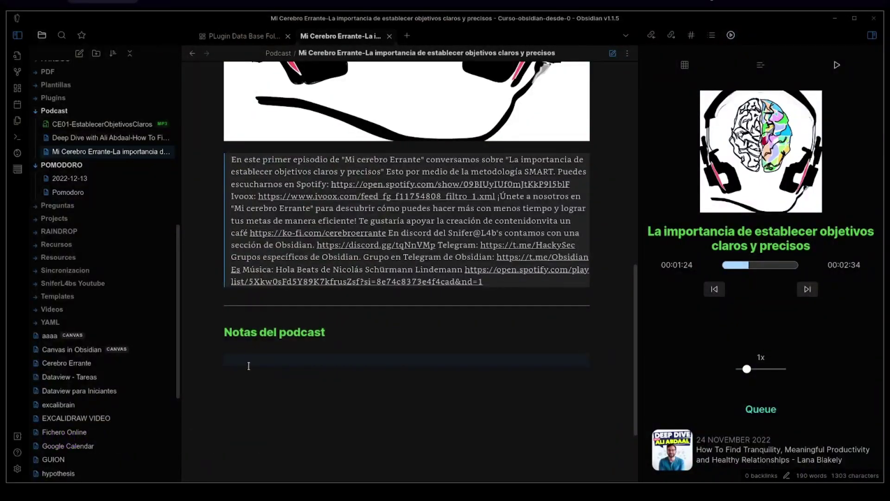
Step: In the Mi Cerebro Errante note, start a bullet under "Notas del podcast" and run "PodNotes: Capture Timestamp" to insert the playback time
type("-")
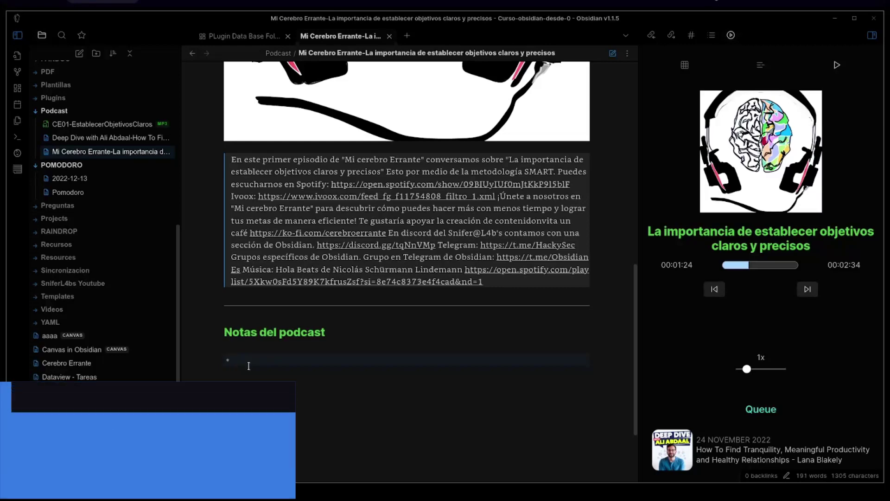
key("ctrl+p")
type("podcast")
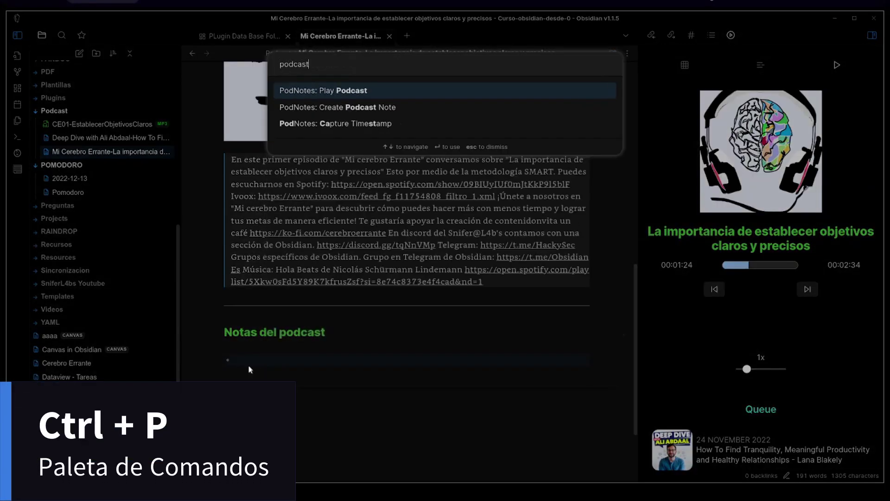
key("Down")
key("Down")
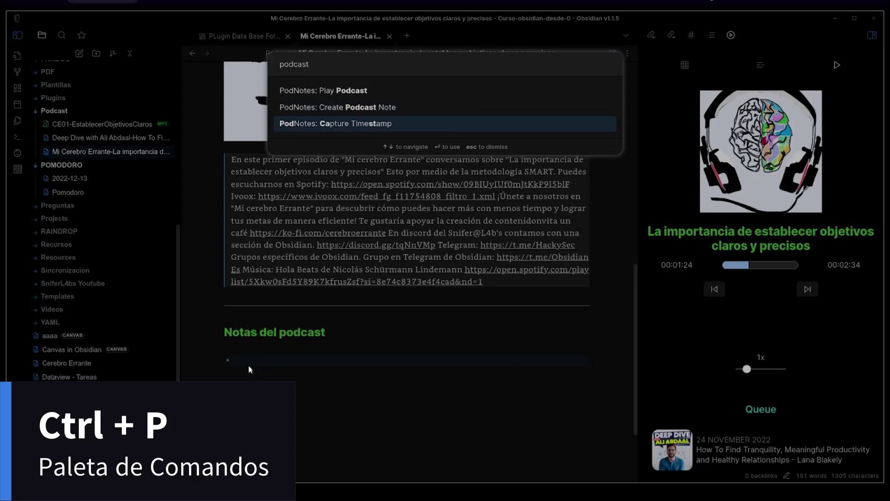
key("Down")
key("Up")
key("Up")
key("Up")
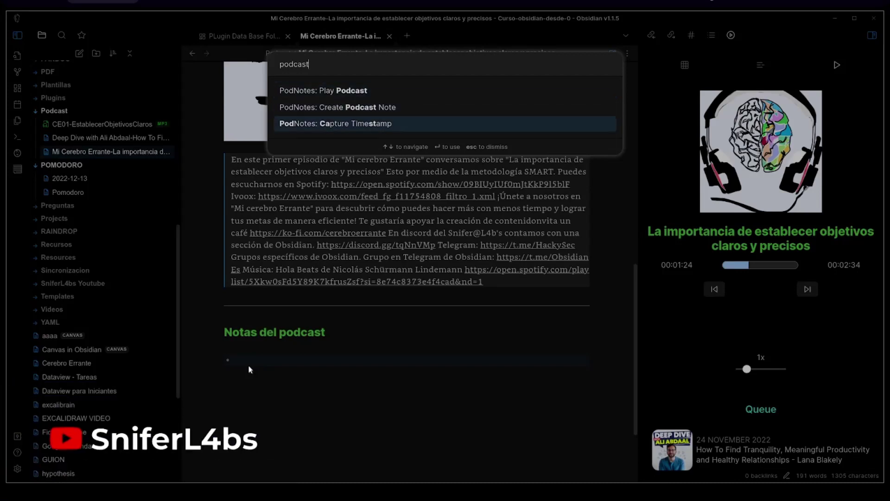
key("Down")
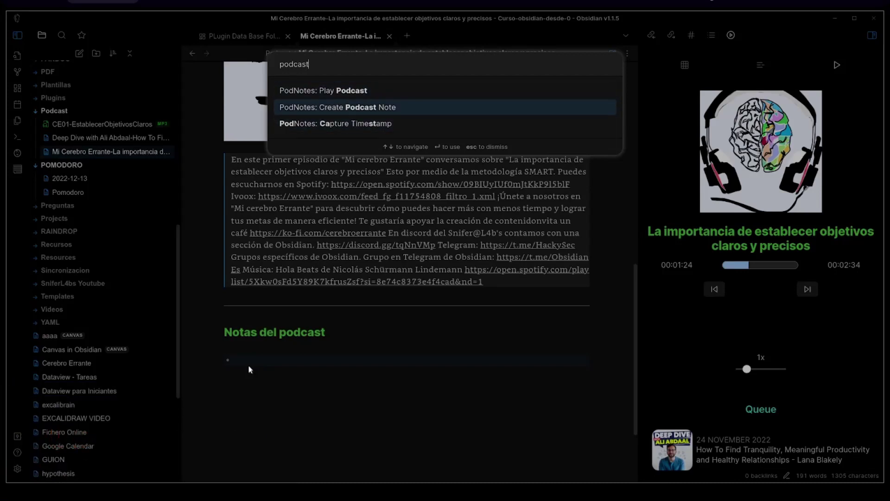
key("Down")
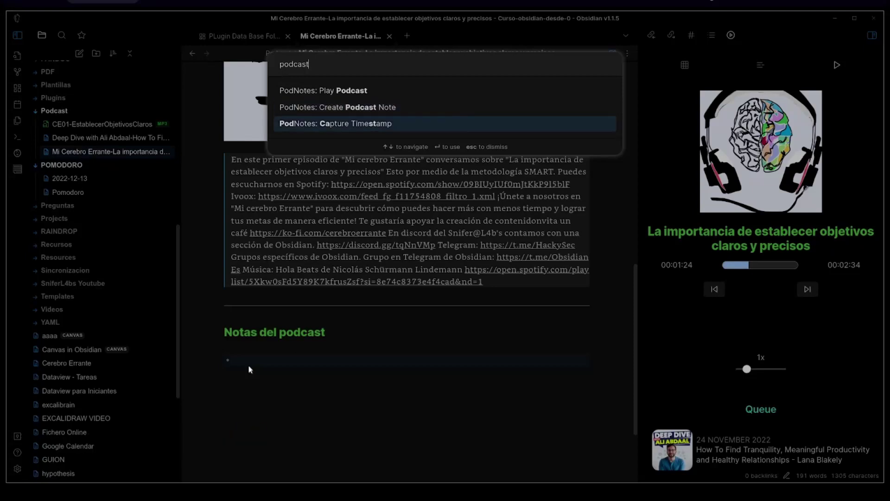
key("Return")
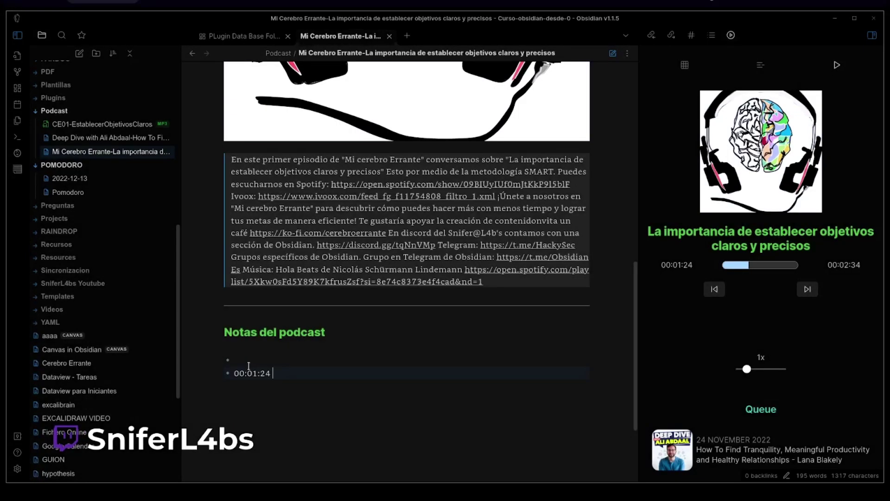
Step: Annotate the first 00:01:24 timestamp under "Notas del podcast" with "Describir que es lo que escuchamos"
left_click_drag(233, 373, 274, 373)
left_click(282, 373)
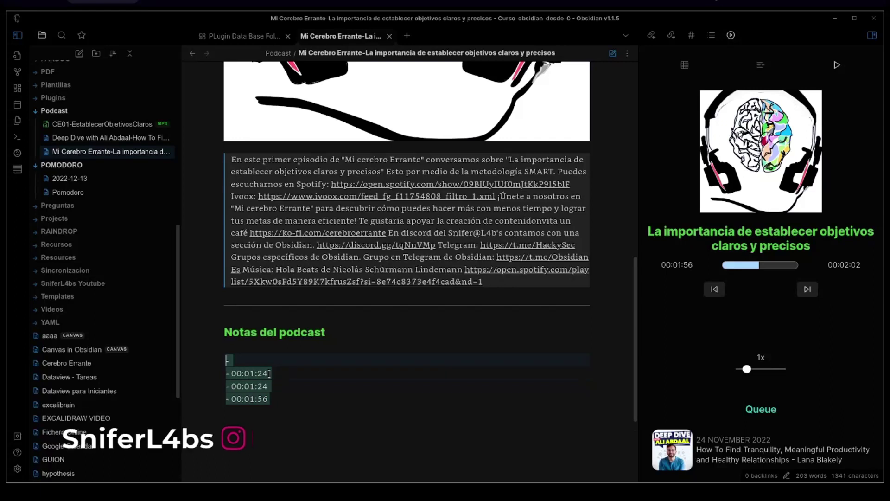
left_click(299, 375)
type("Describir que")
key("BackSpace")
type("que es lo que ")
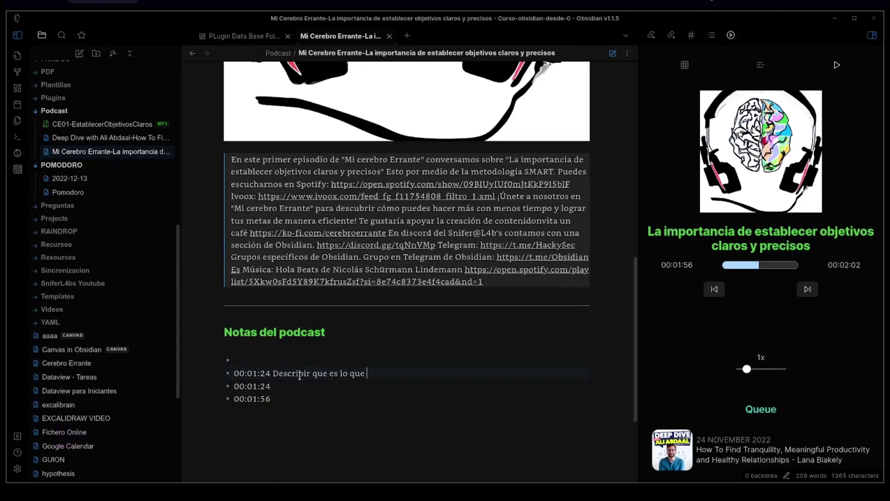
type("escuchamos e")
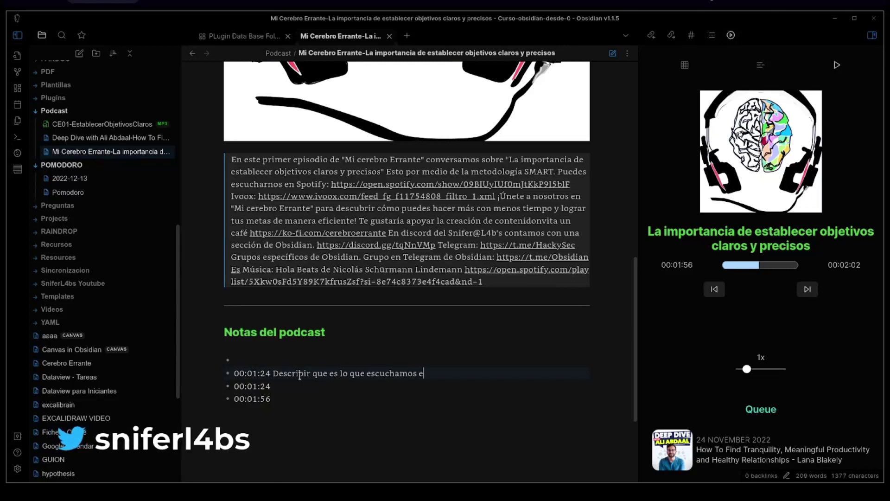
key("BackSpace")
Step: In the PodNotes settings, change the capture timestamp format to "- {{linktime}} >>"
left_click(17, 468)
scroll(340, 309, "down", 3)
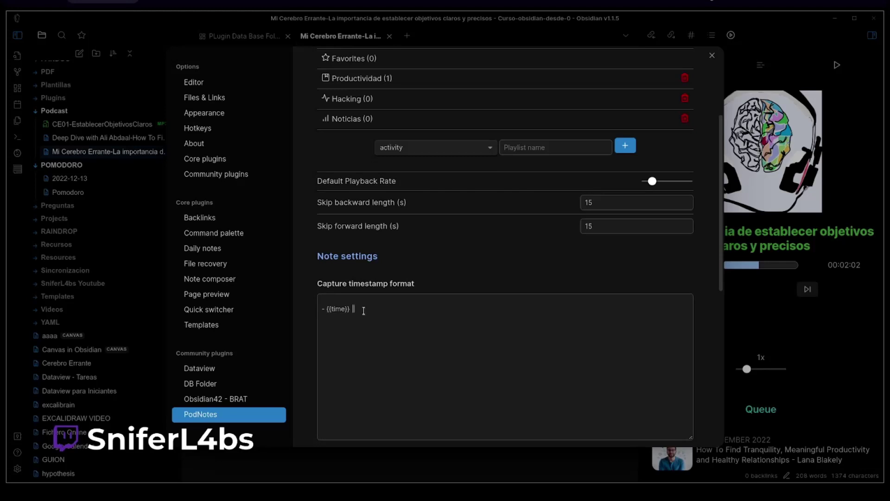
type(">>")
key("Left")
key("Left")
key("Left")
key("Left")
key("Left")
key("Left")
key("Left")
key("Left")
key("Left")
key("Left")
type("link")
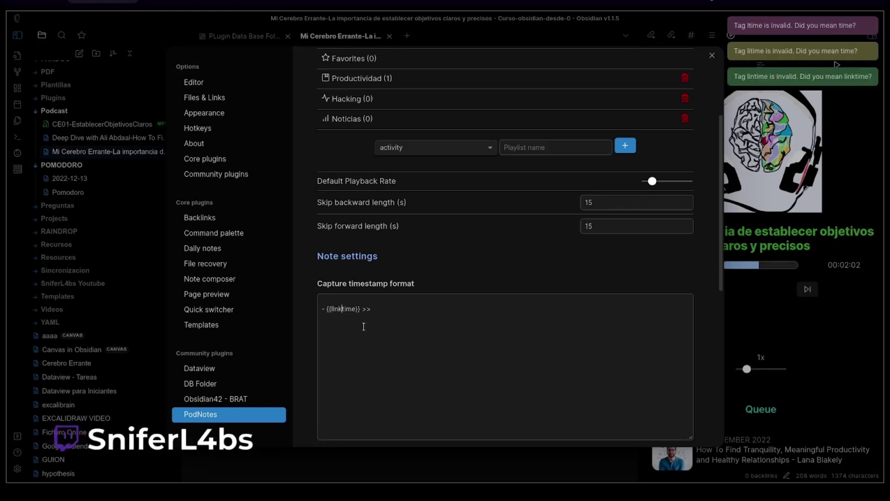
Step: Add the uppercase time format HH:MM:SS to the linktime tag of the capture timestamp format
key("End")
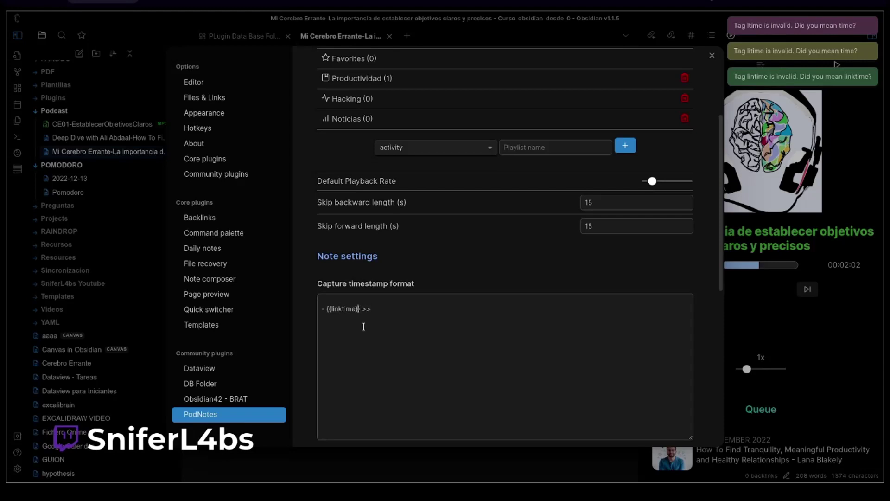
type(":HH")
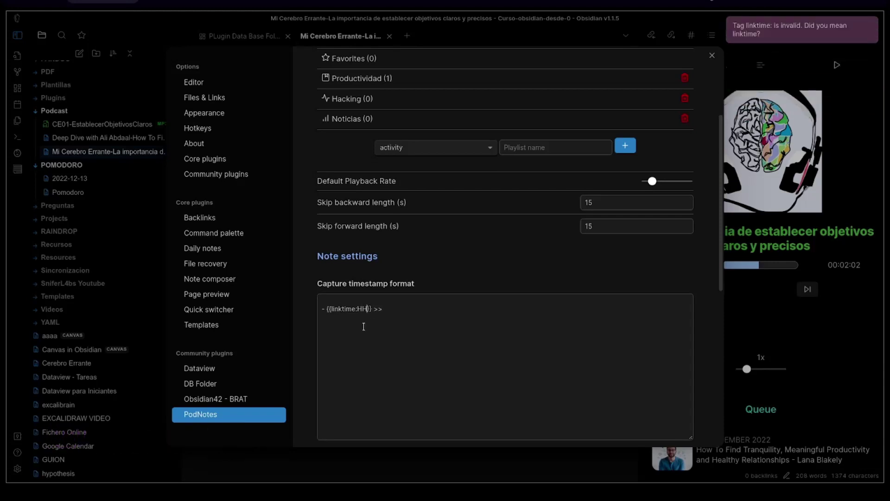
key("BackSpace")
key("BackSpace")
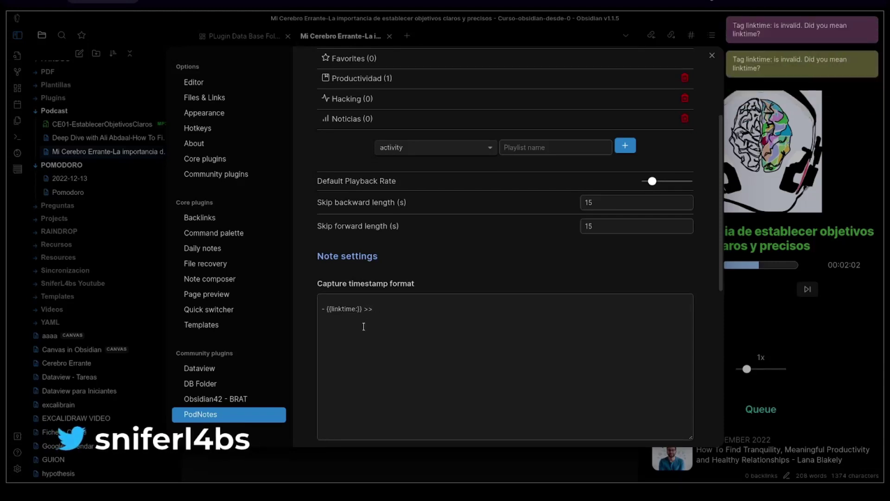
type("HH:MM:")
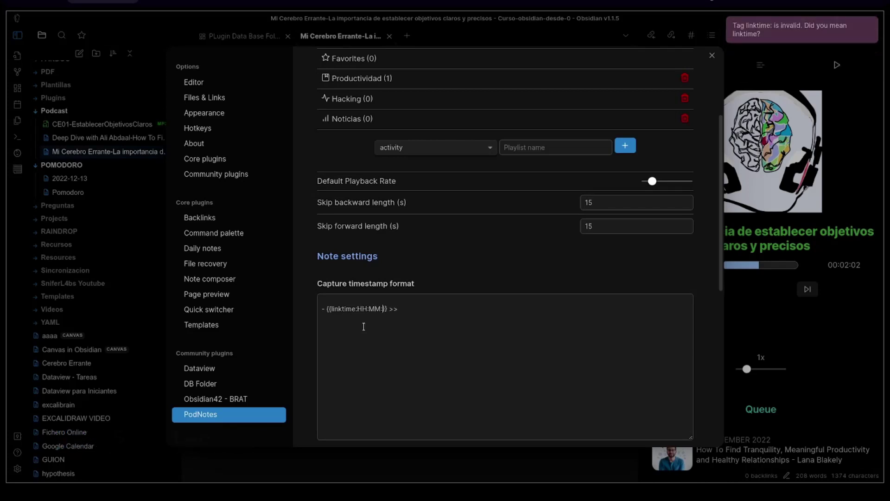
type("SS")
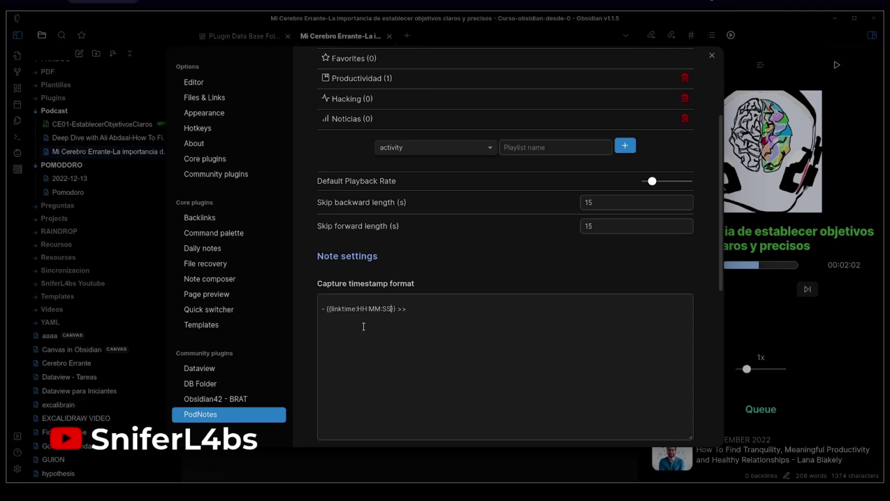
Step: Set the linktime tag's time format to lowercase, so the capture format reads "- {{linktime:hh:mm:ss}} >> "
key("shift+Left")
key("shift+Left")
key("shift+Left")
key("shift+Left")
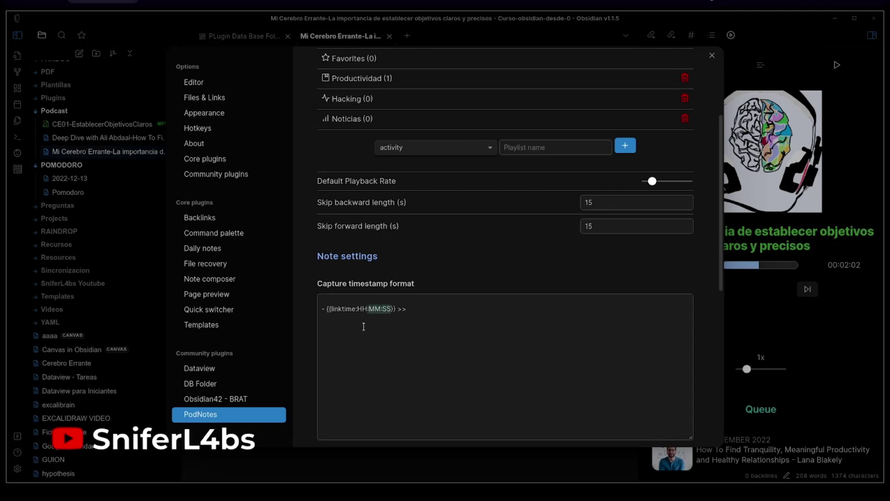
key("BackSpace")
key("BackSpace")
key("BackSpace")
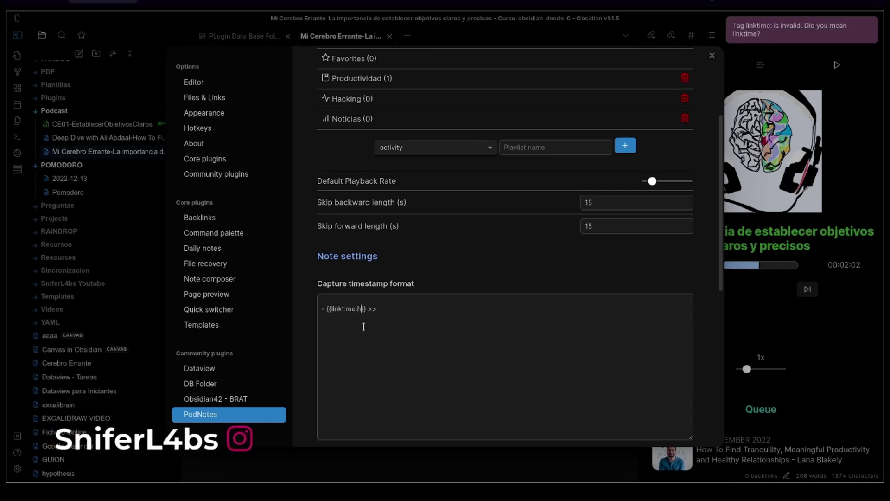
type("hh:mm:ss")
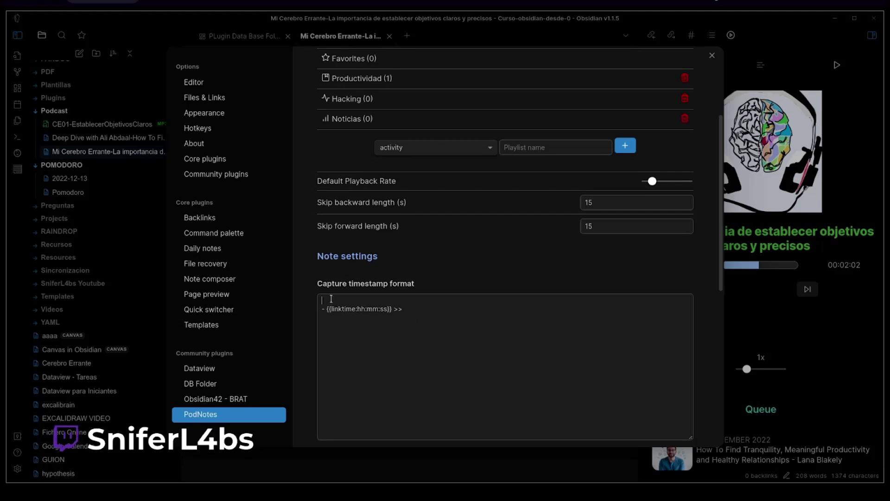
left_click(439, 312)
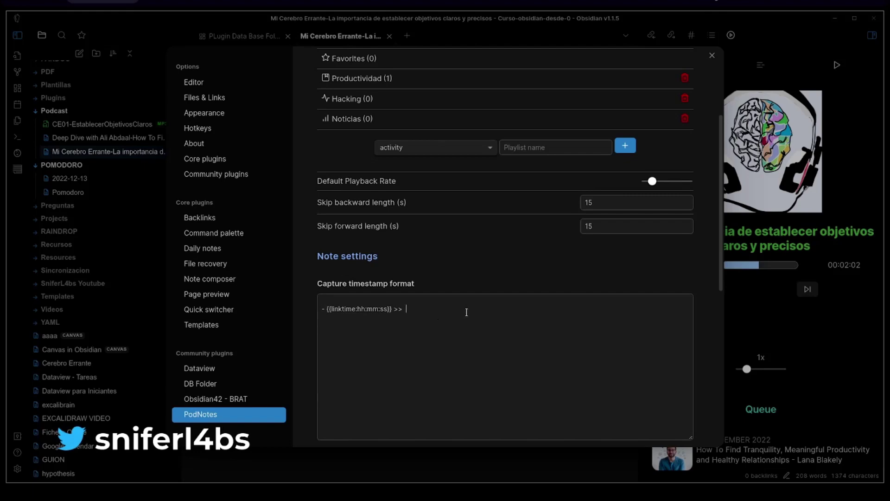
Step: Under "Notas del podcast" in the Deep Dive note, capture a PodNotes timestamp and annotate it with "Introduccion al podcast"
scroll(561, 259, "down", 4)
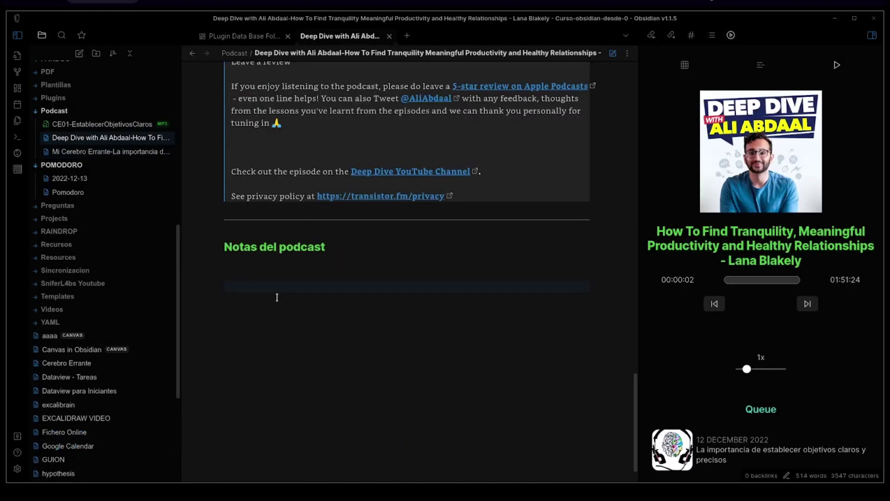
key("ctrl+p")
type("podcas")
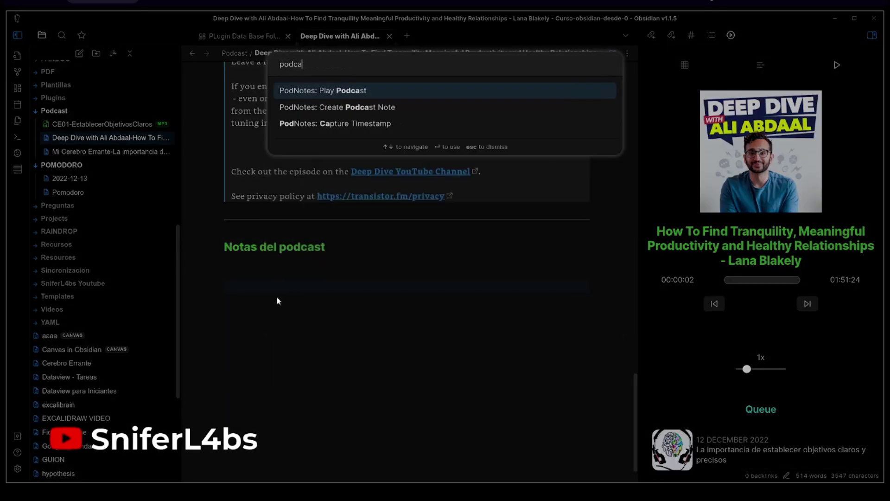
key("Down")
key("Down")
key("Return")
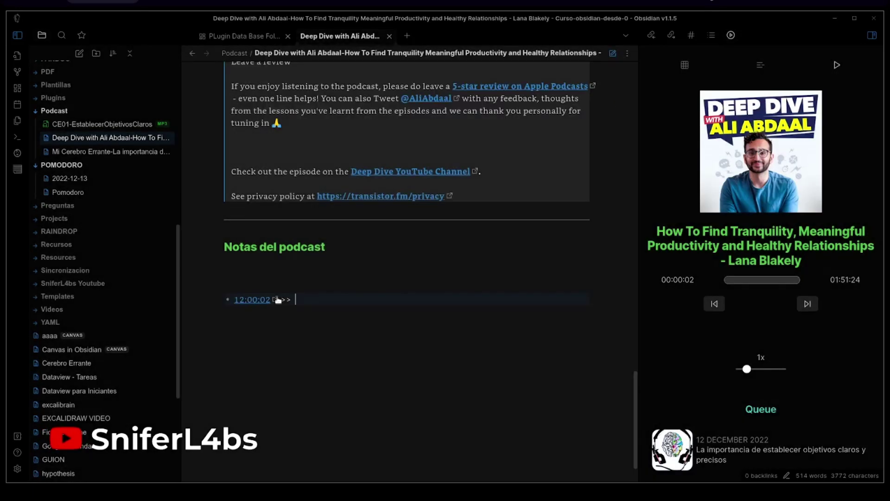
type("Introdu")
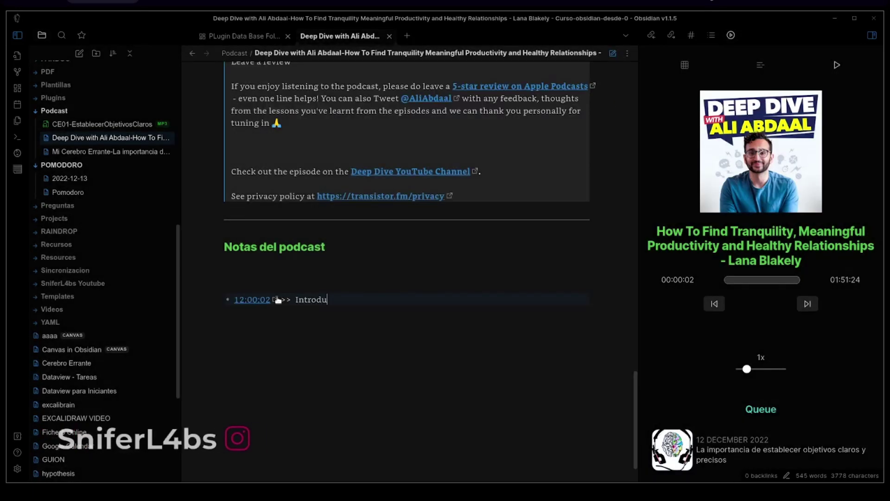
type("ccion al podcast")
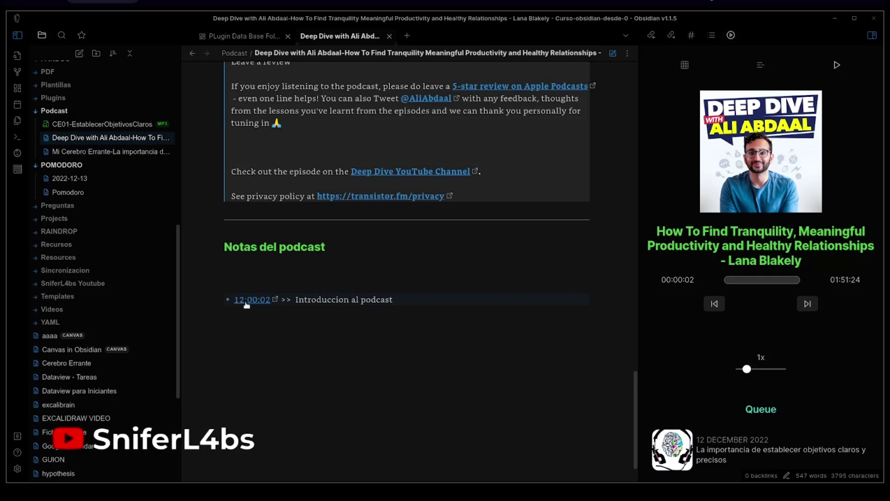
Step: Remove the hours from the PodNotes capture timestamp format, leaving "- {{linktime:mm:ss}} >>", and close the settings
left_click(17, 468)
scroll(358, 357, "down", 5)
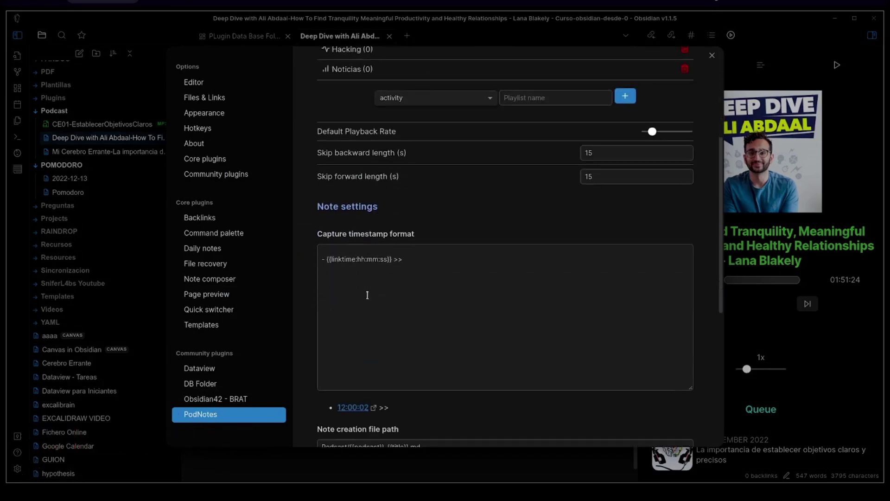
left_click(365, 258)
key("BackSpace")
key("BackSpace")
key("BackSpace")
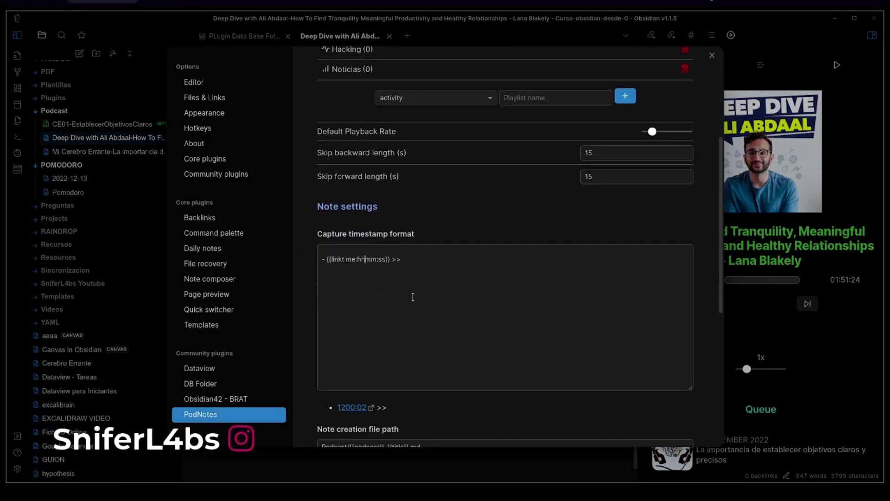
mouse_move(352, 413)
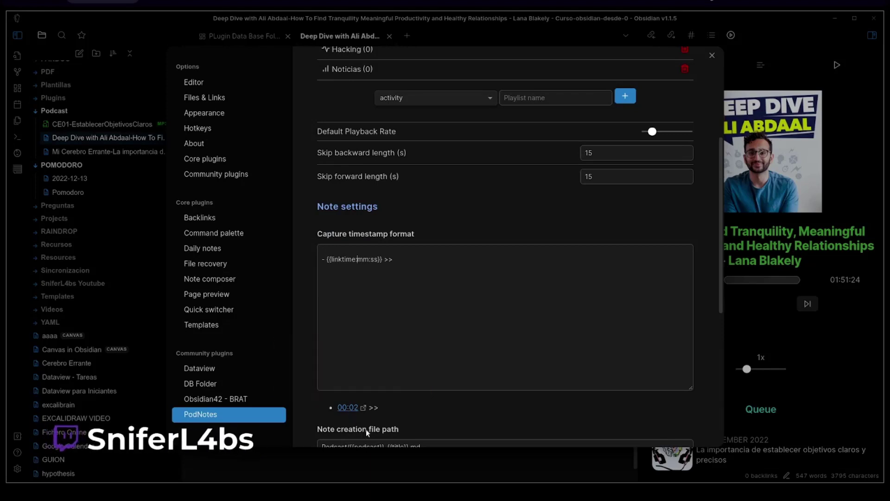
key("Escape")
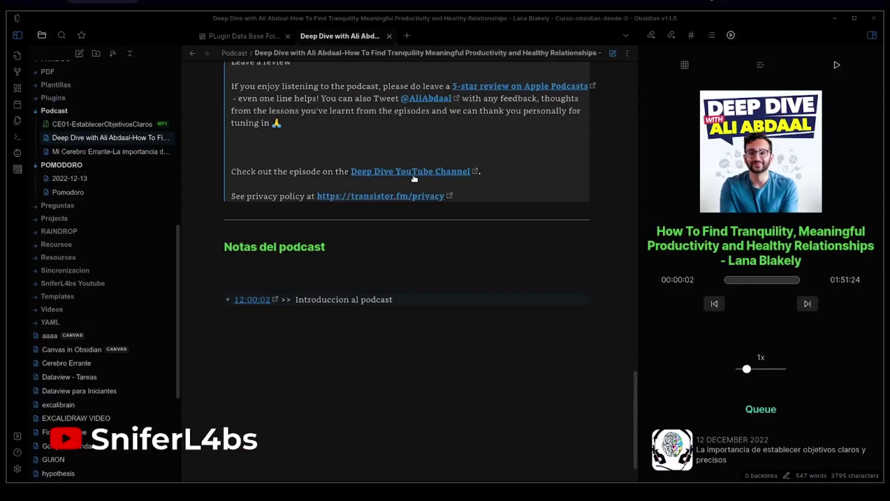
left_click(396, 382)
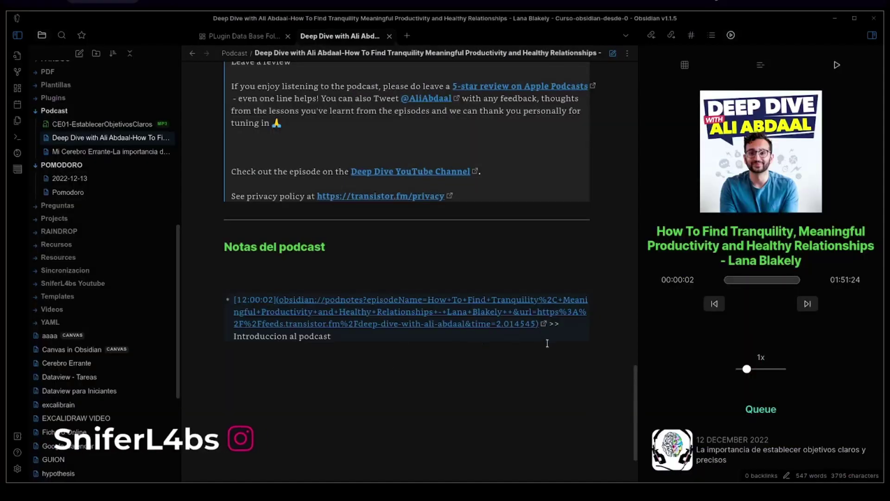
left_click(393, 337)
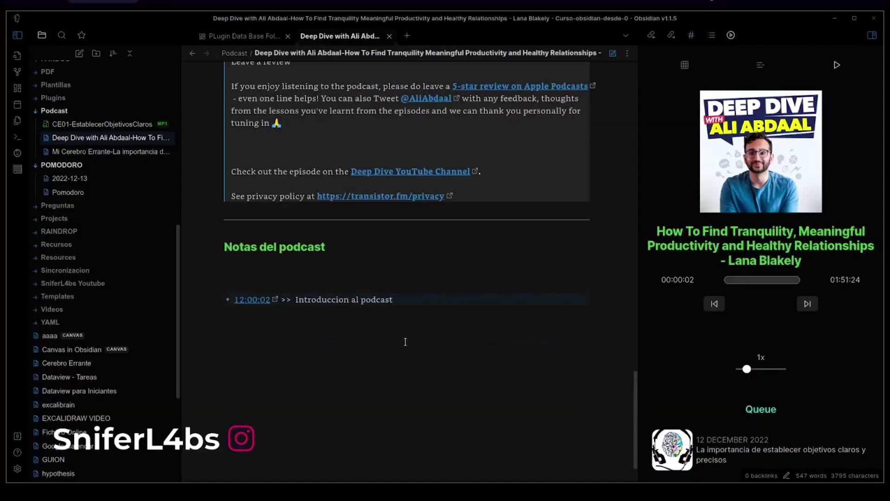
key("BackSpace")
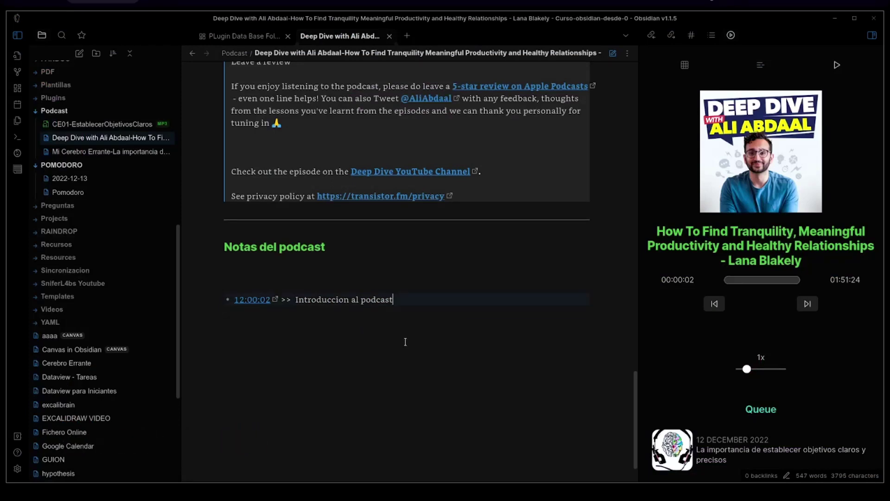
Step: Move the Deep Dive episode's playback position to about 01:12:03 and return to the end of the timestamp note line
left_click(747, 280)
left_click(772, 280)
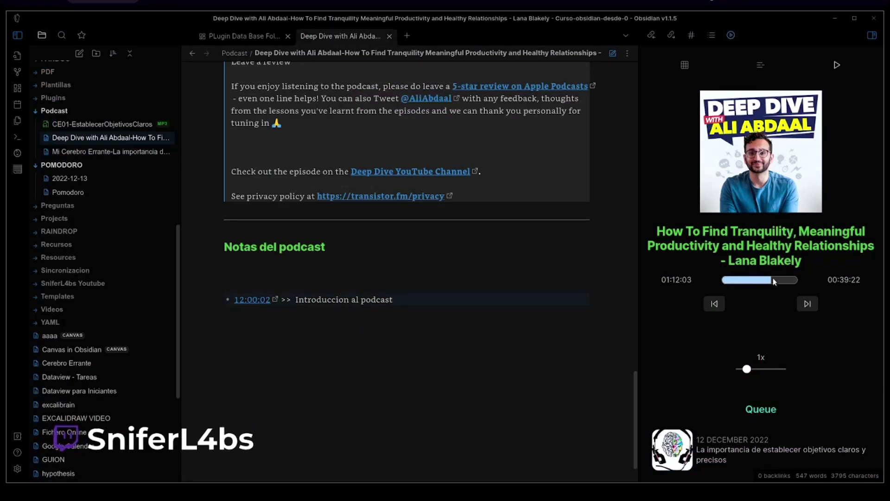
left_click(468, 299)
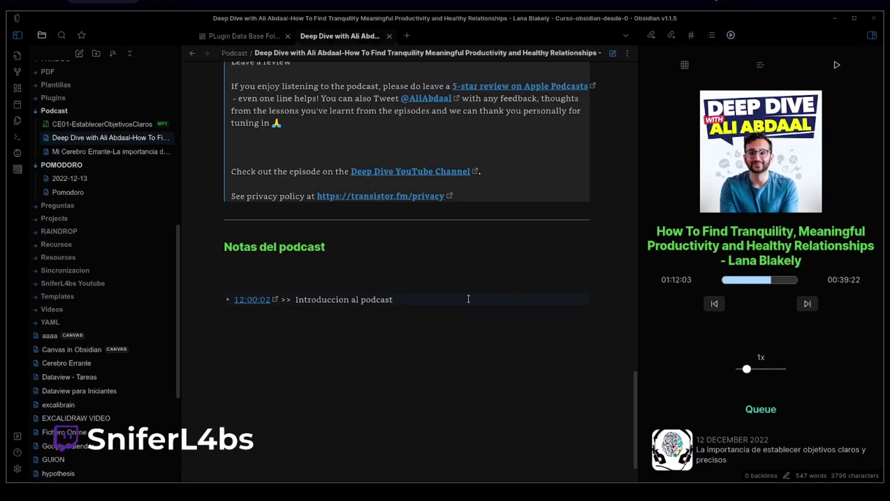
Step: Capture a timestamp at the current playback position and annotate it with "Podras registrar cada uno de ellos."
key("ctrl+p")
type("podca")
key("Down")
key("Down")
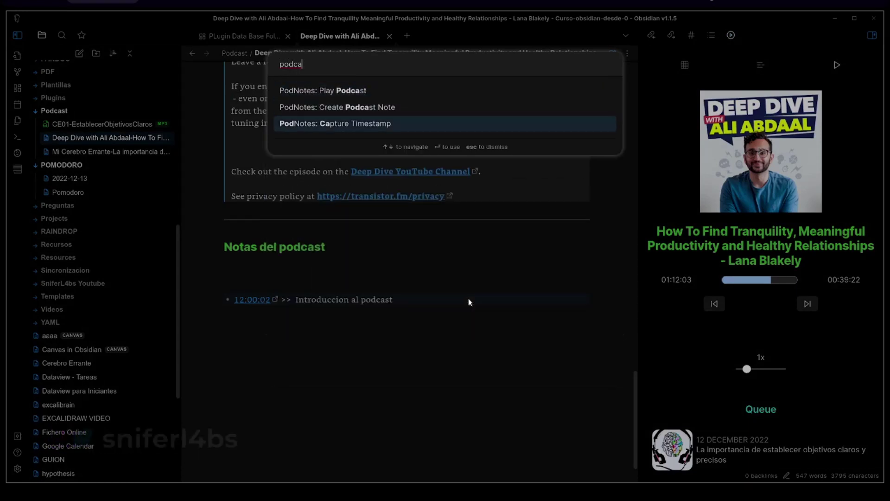
key("Return")
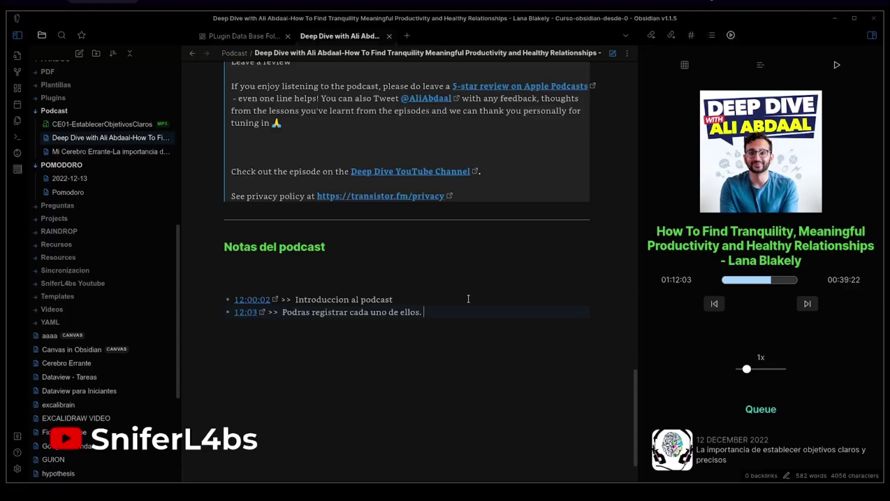
key("ctrl+p")
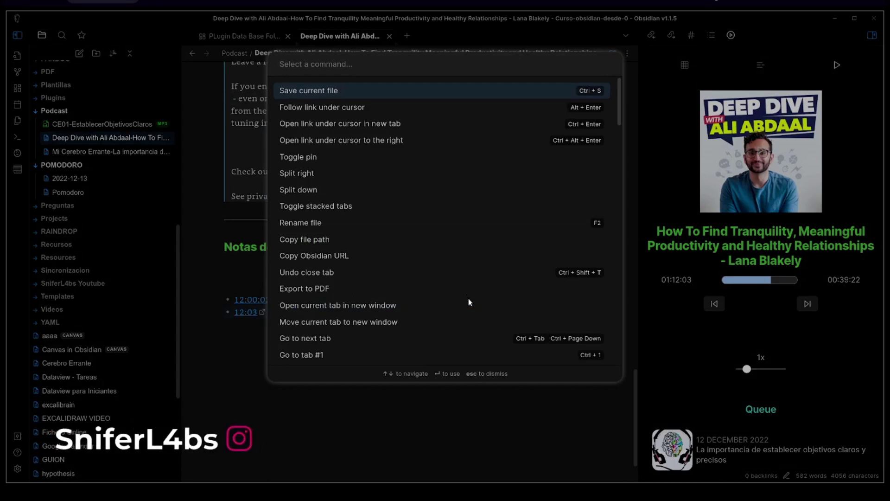
key("Escape")
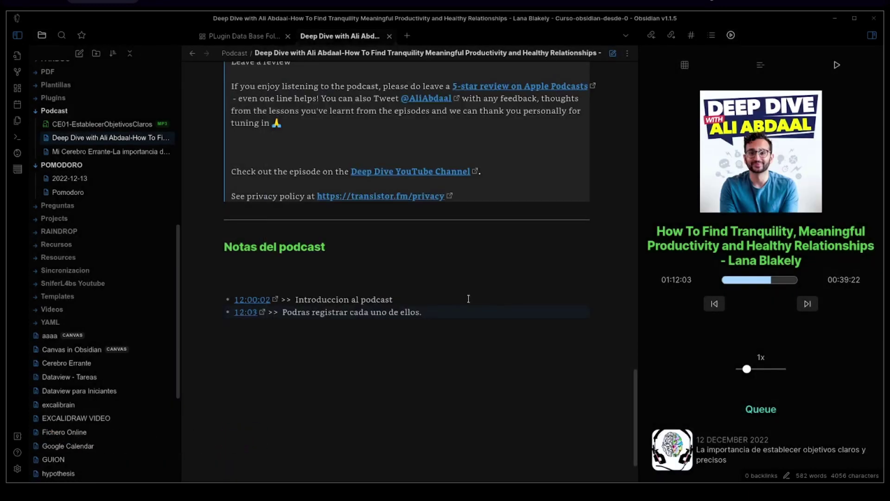
Step: Open the hotkey settings and filter the commands by "podn" to list the PodNotes ones
key("ctrl+comma")
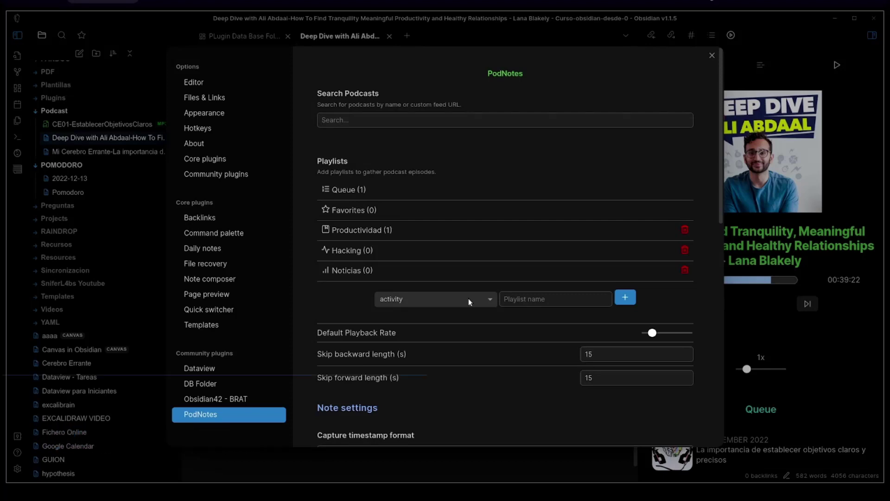
left_click(207, 133)
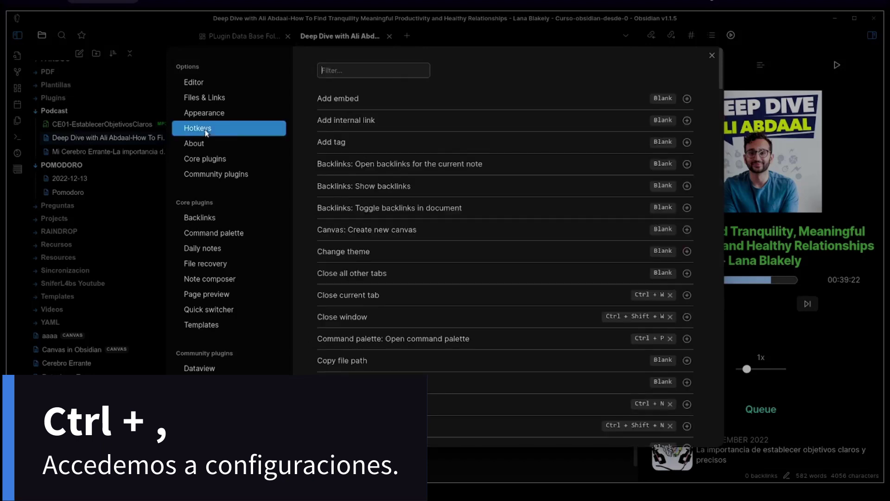
type("podn")
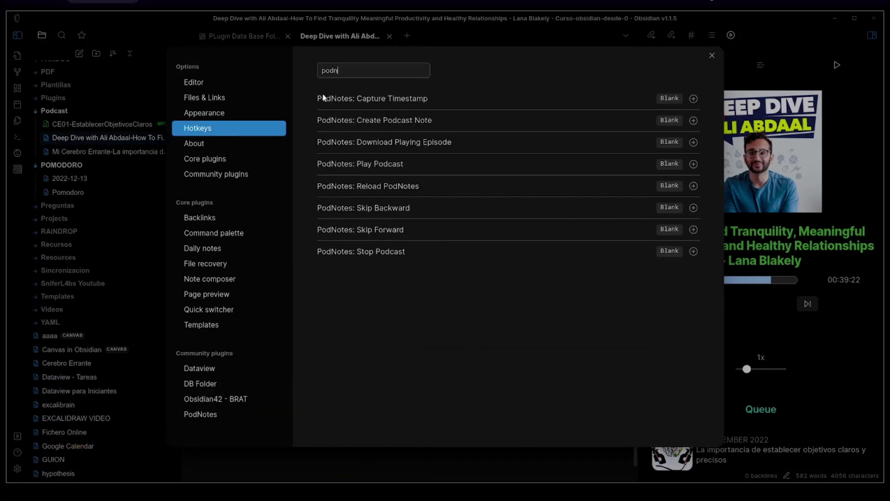
Step: Filter the hotkeys by "podnote" and try Ctrl+T and Ctrl+Shift+T for Capture Timestamp, clearing each one again
type("ote")
left_click(692, 99)
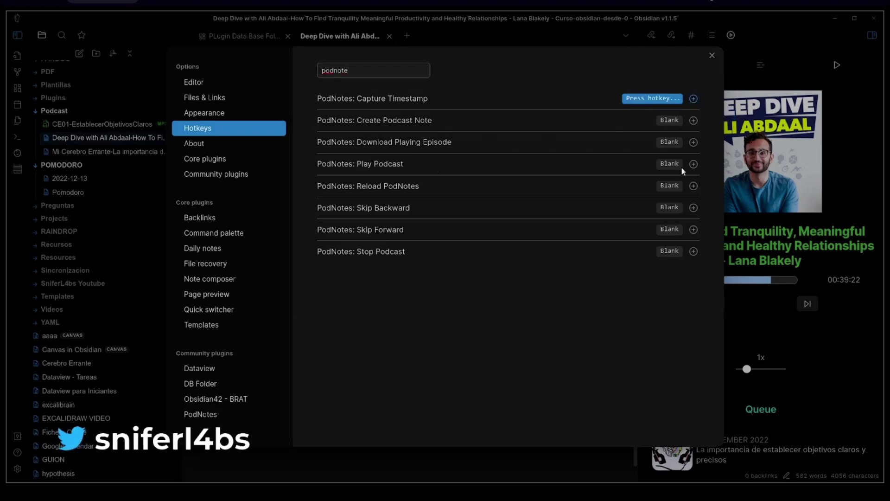
key("ctrl+t")
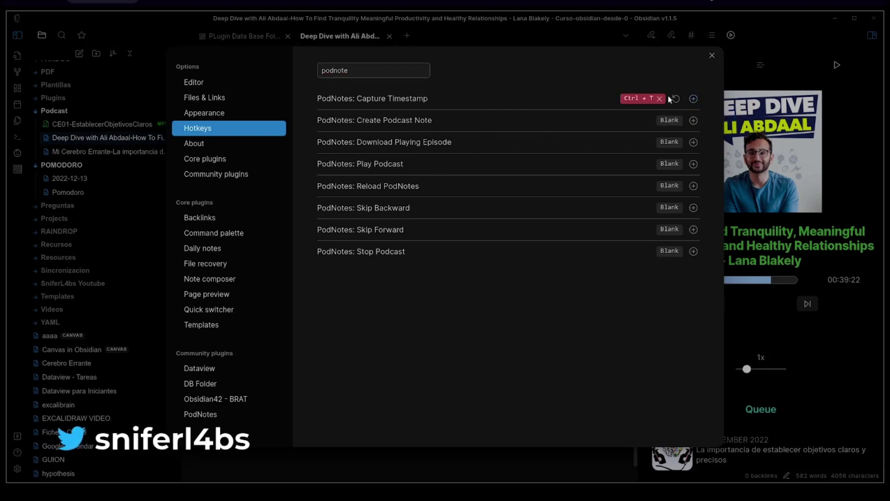
mouse_move(637, 100)
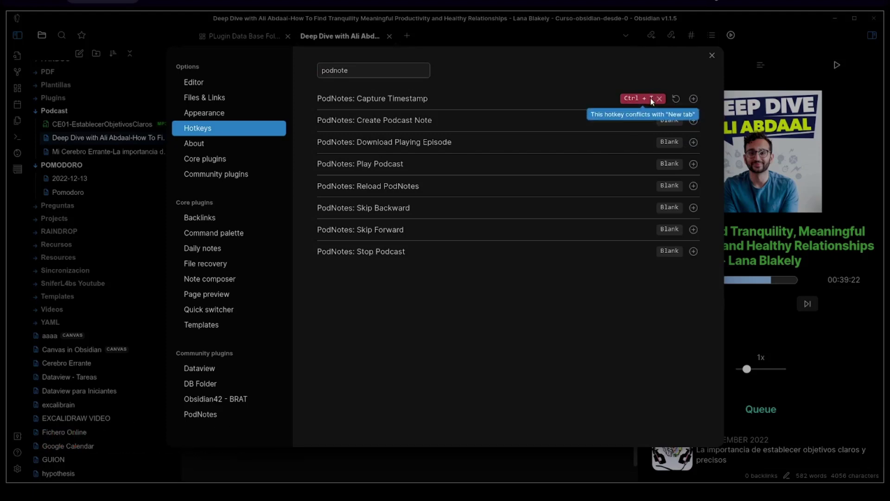
left_click(677, 99)
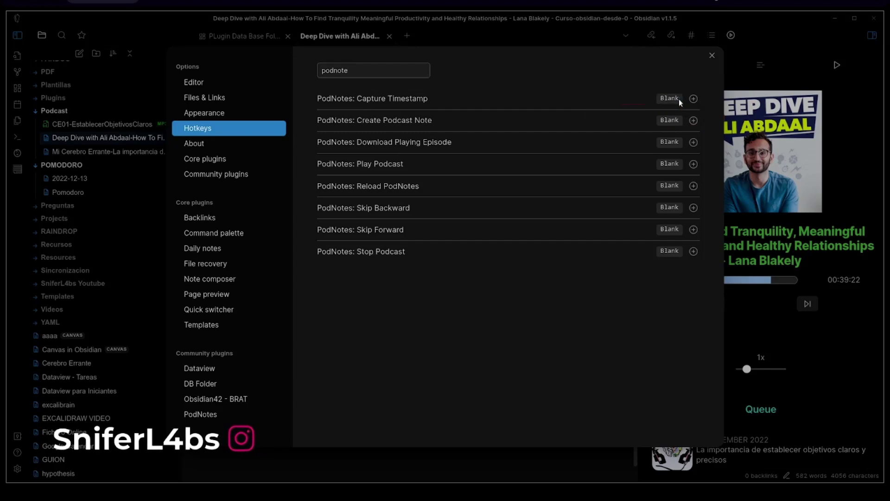
left_click(694, 99)
key("ctrl+shift+t")
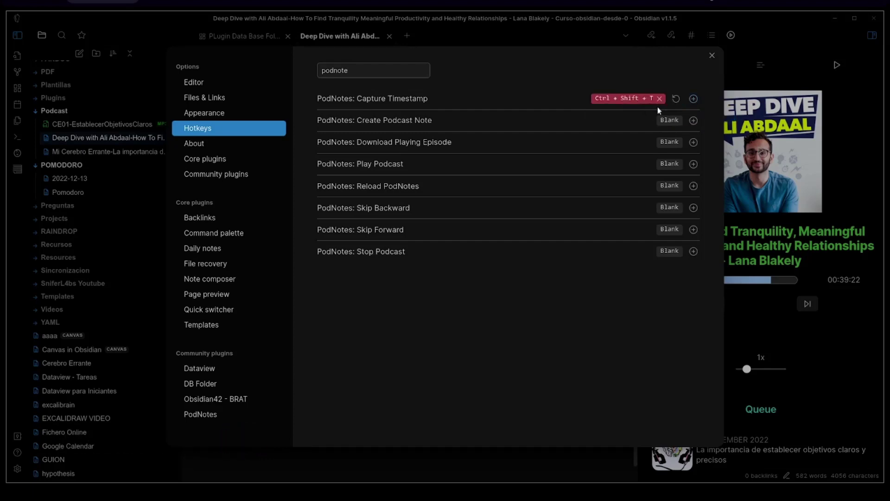
left_click(675, 98)
Step: Assign the hotkey Ctrl+Alt+T to PodNotes: Capture Timestamp and Ctrl+Space to PodNotes: Play Podcast
left_click(693, 100)
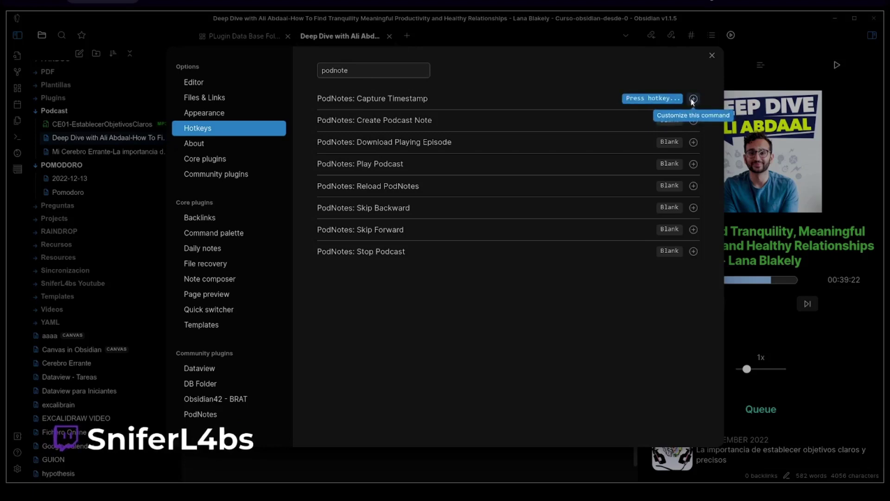
key("ctrl+alt+t")
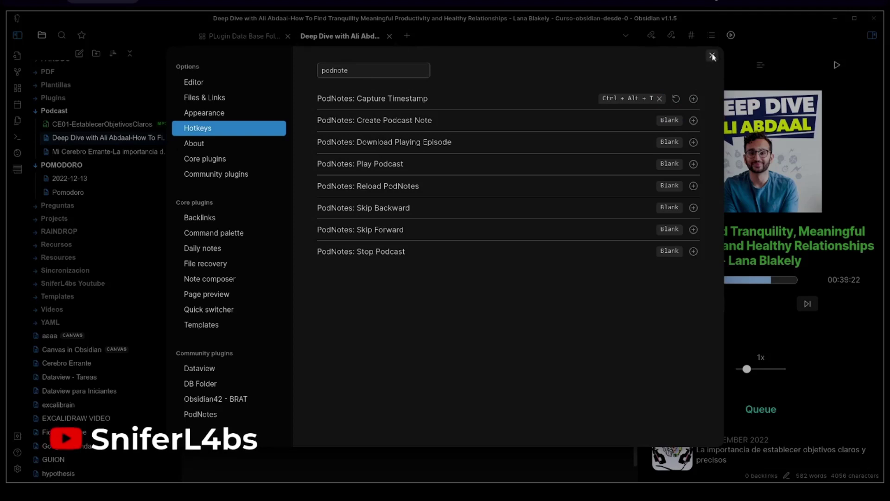
left_click(694, 165)
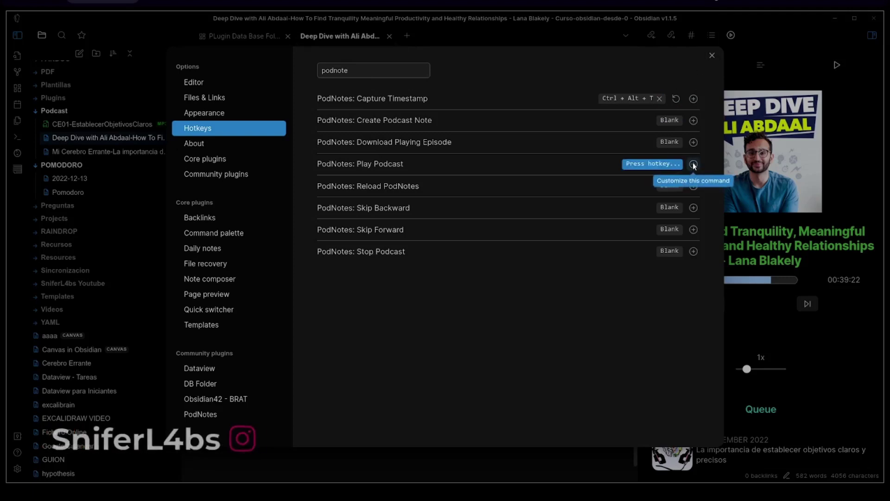
key("ctrl+space")
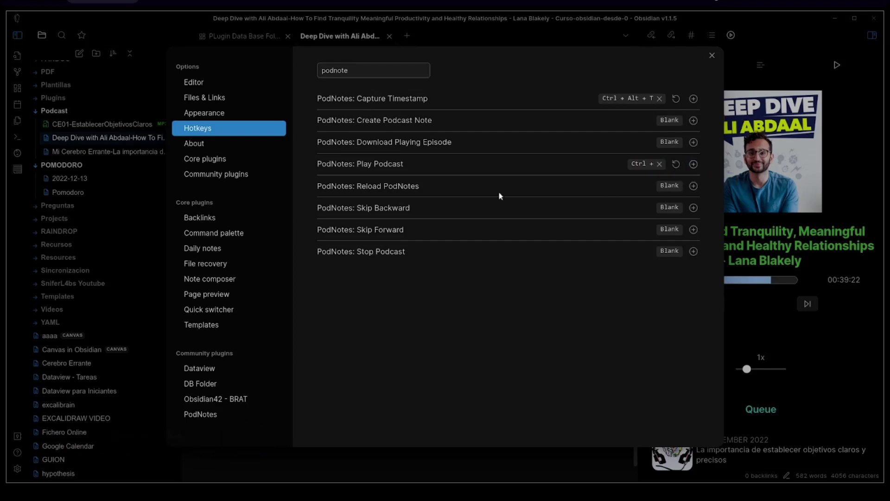
Step: Close the settings and capture two timestamps in the note, annotated "la captura" and "Puedes suscriberte al podcast de Mi cerebro Errante."
left_click(712, 57)
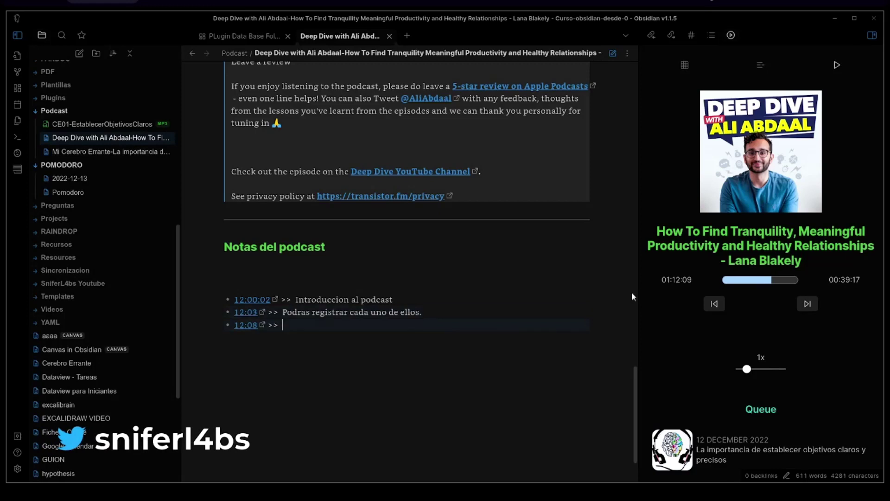
type("a captura")
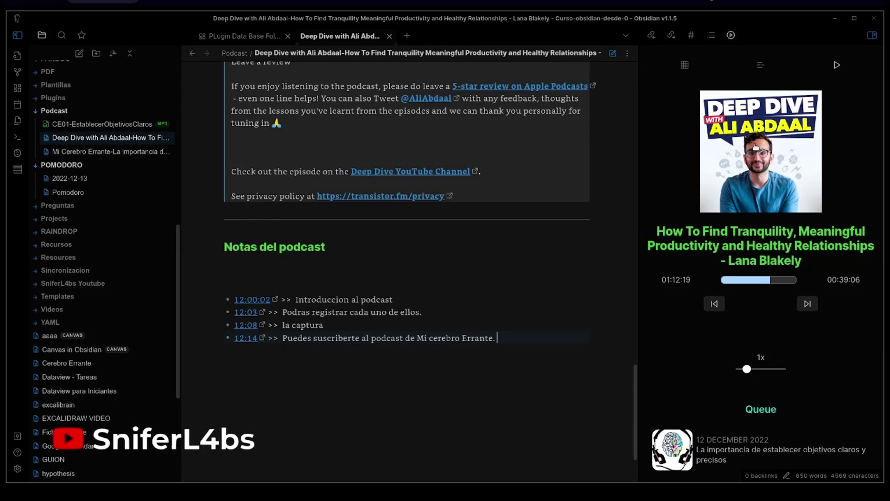
Step: Try to download the Deep Dive episode loaded in the PodNotes player
right_click(755, 148)
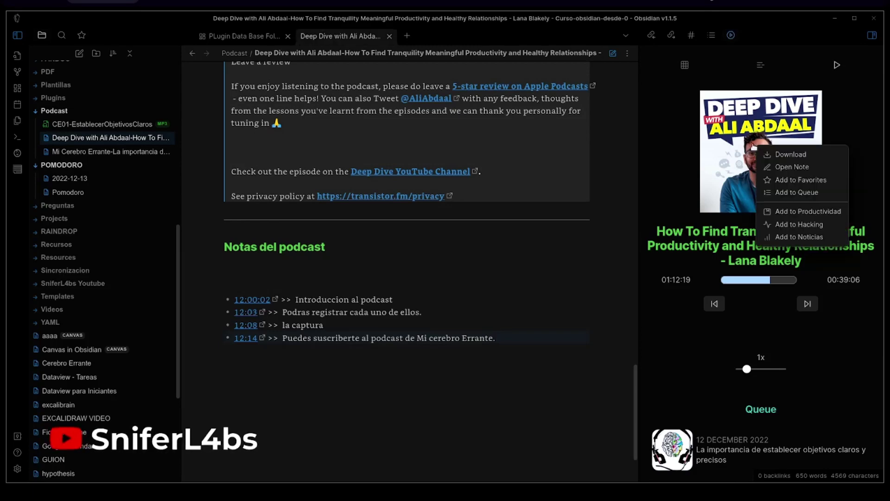
left_click(777, 159)
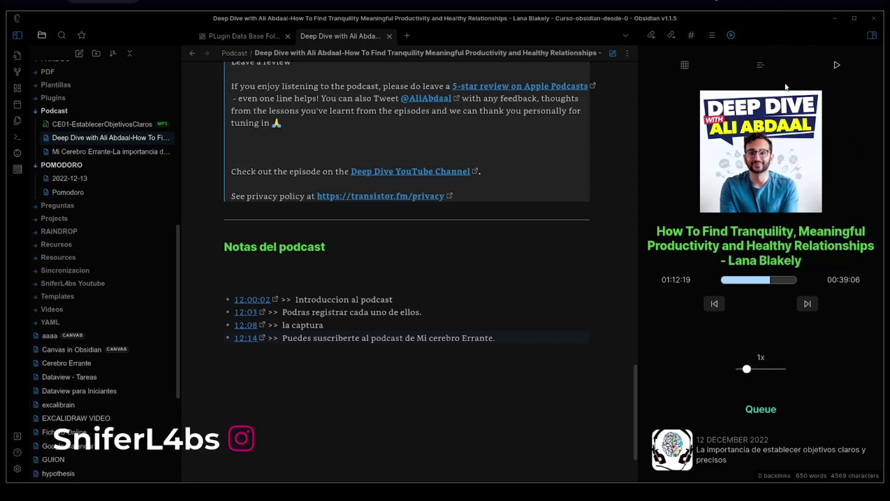
right_click(729, 149)
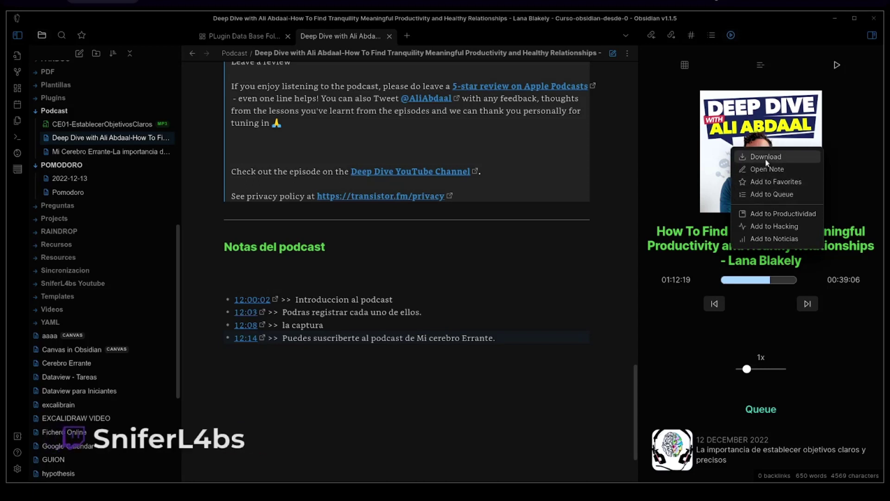
left_click(765, 157)
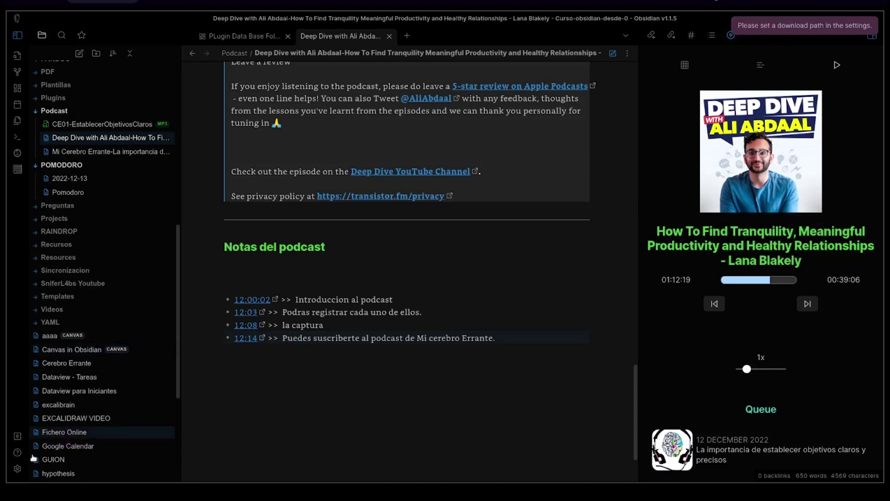
Step: Set the episode download path in the PodNotes settings to "Podcast/{{podcast}}-{{title}}"
left_click(18, 468)
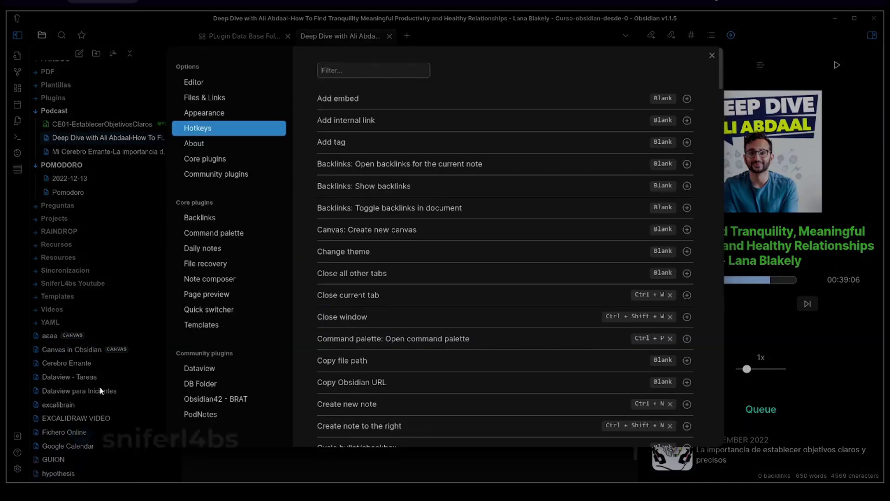
left_click(207, 175)
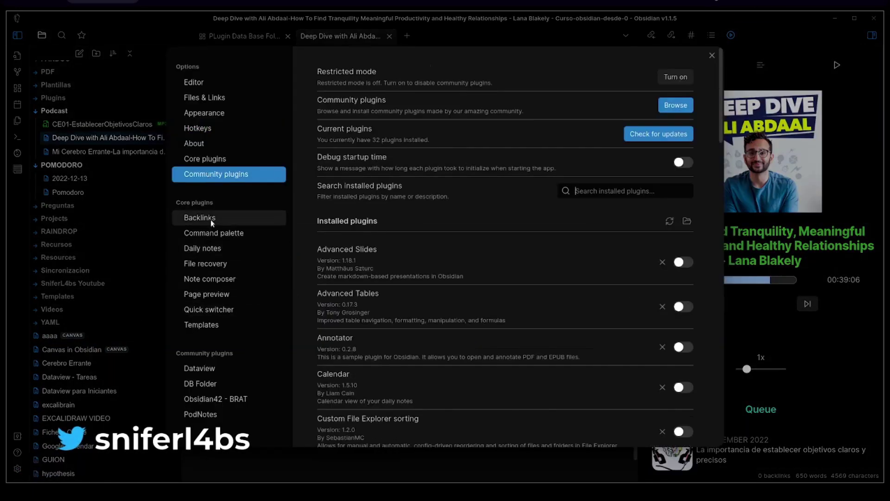
left_click(199, 417)
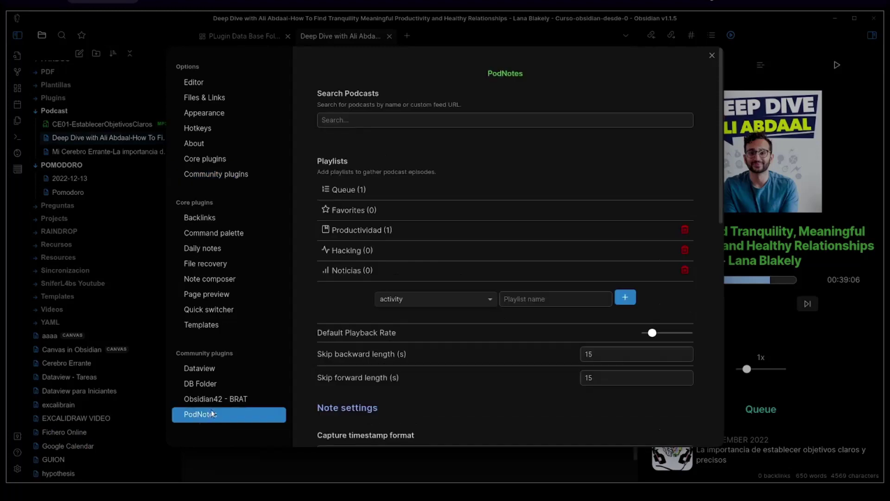
scroll(489, 300, "down", 10)
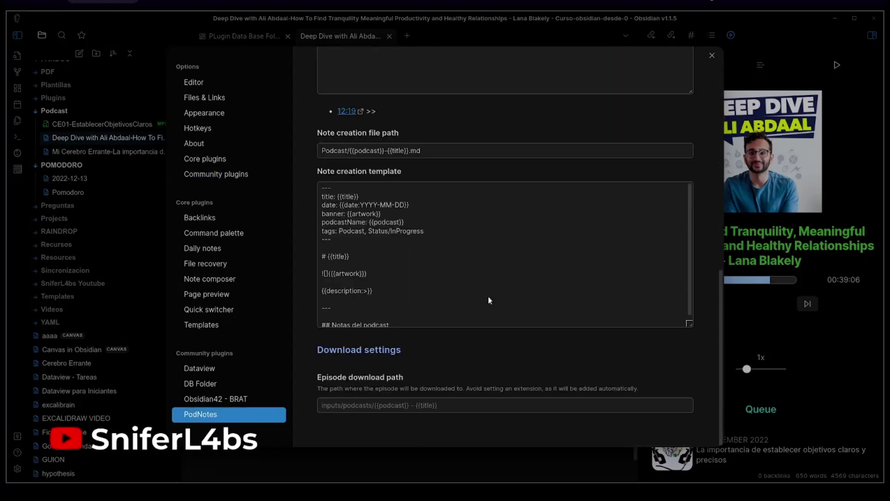
type("P")
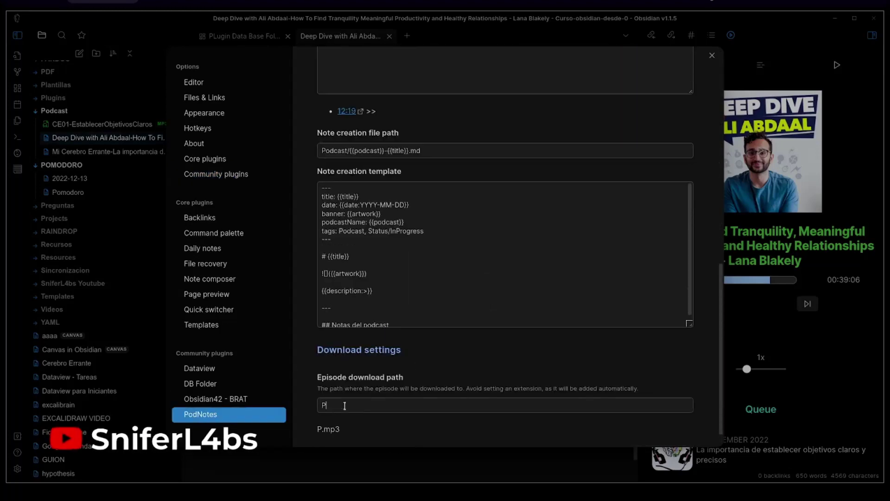
type("Oodcast/")
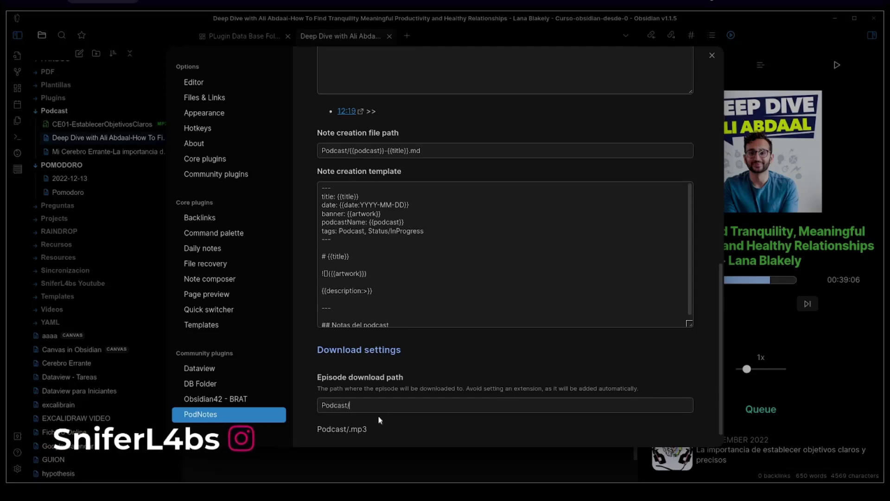
type("{{title}}")
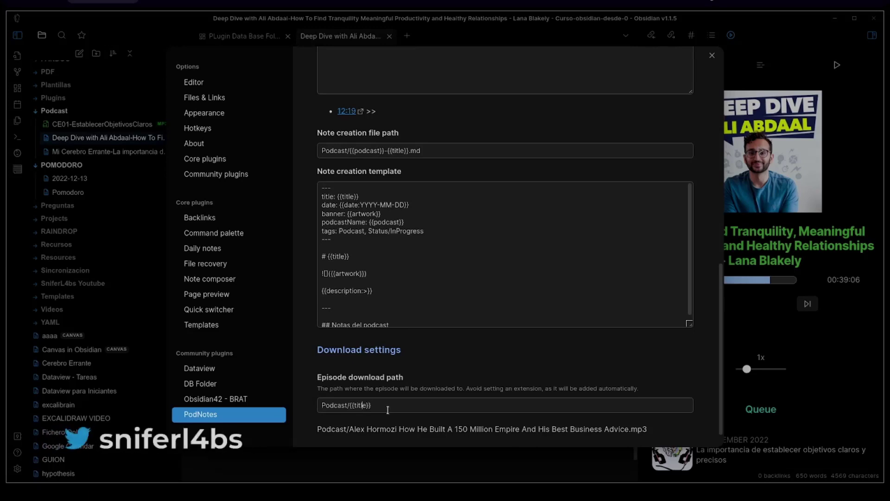
type("{{podcast")
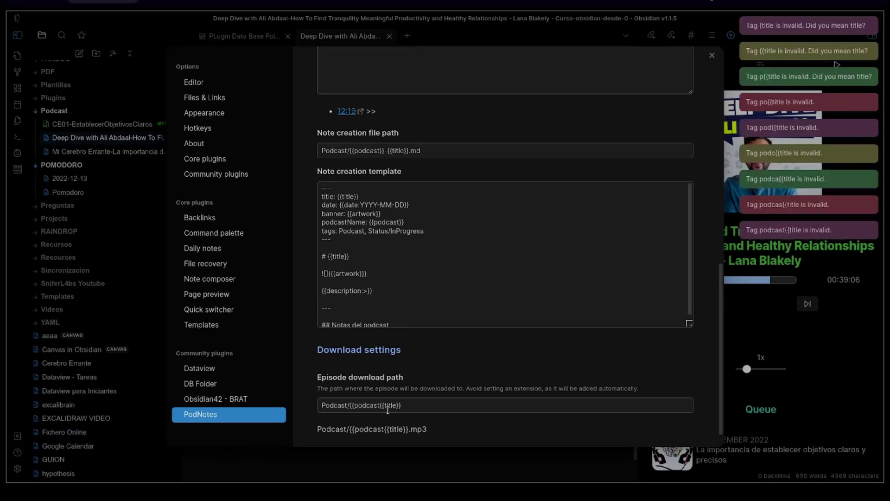
type("}}")
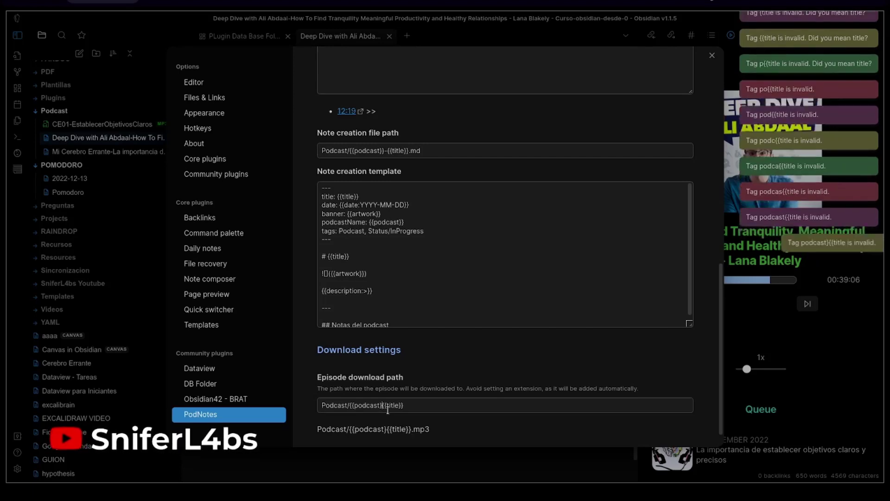
type("-")
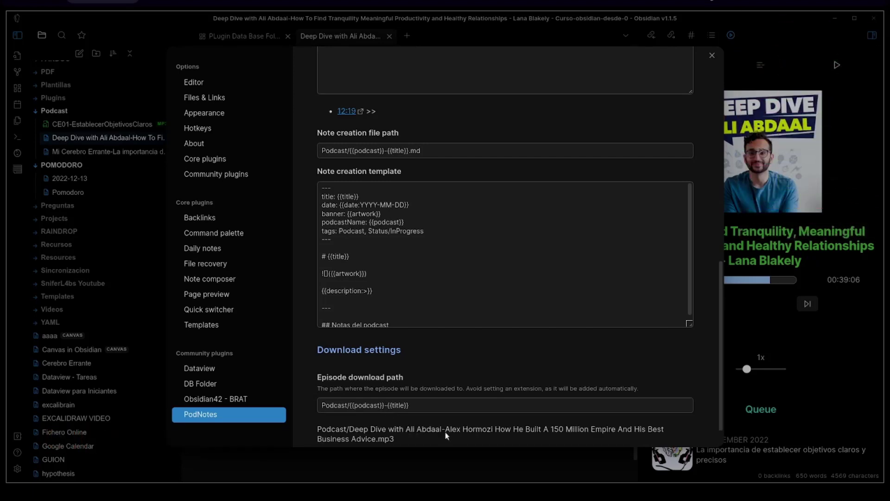
scroll(466, 419, "down", 1)
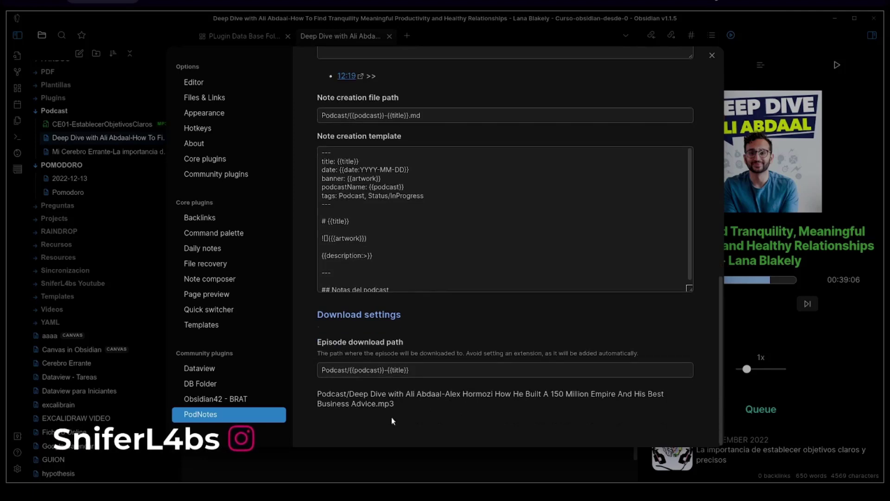
Step: Remove and re-enter the last letter of the title tag in the note creation file path to preview the resulting path
scroll(391, 416, "up", 5)
scroll(391, 416, "up", 2)
scroll(391, 416, "down", 5)
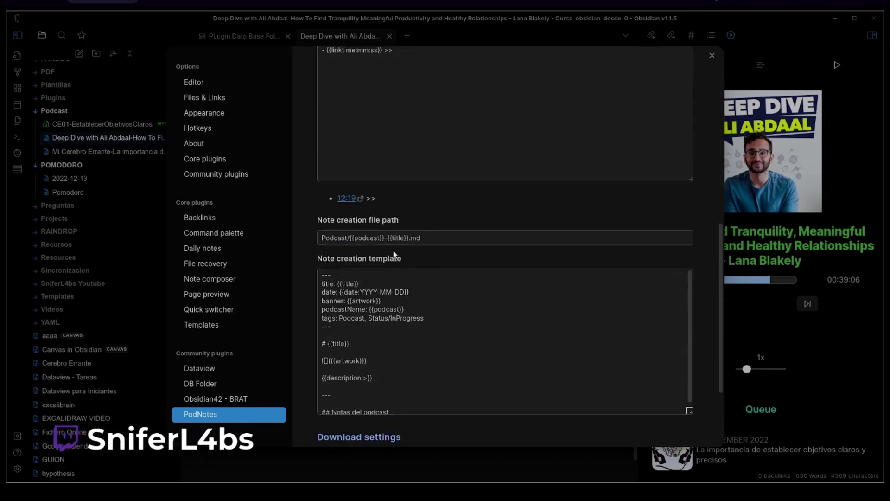
left_click(407, 238)
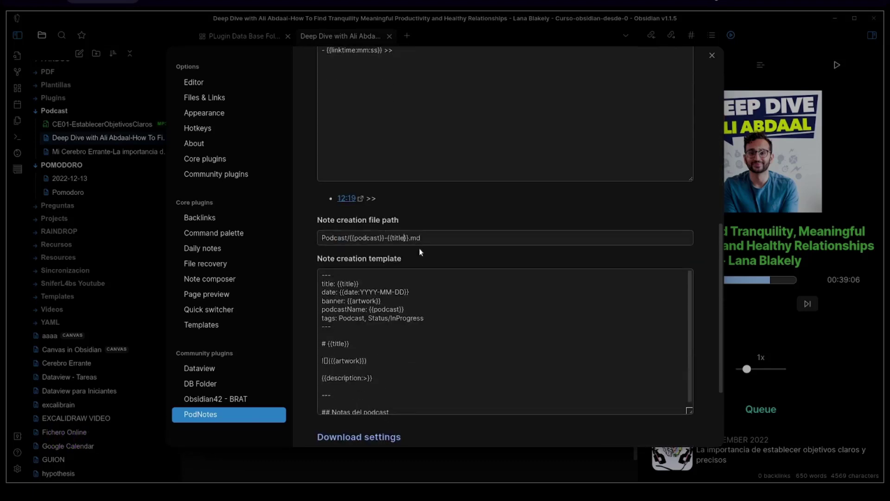
key("BackSpace")
type("e")
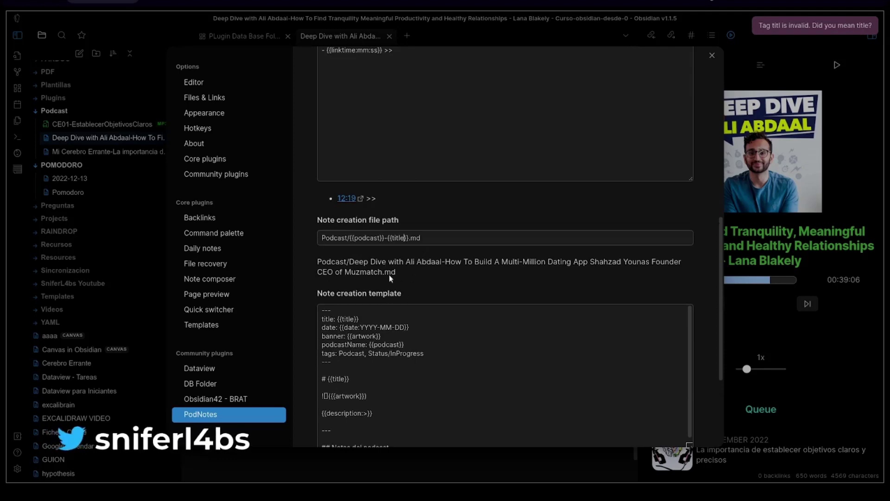
scroll(417, 304, "down", 3)
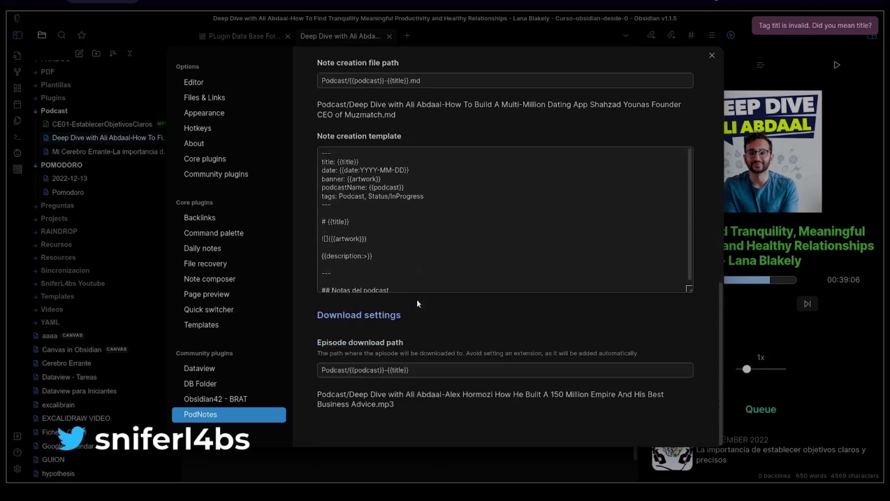
Step: Close the settings and start downloading the Deep Dive episode loaded in the player
left_click(712, 56)
right_click(761, 135)
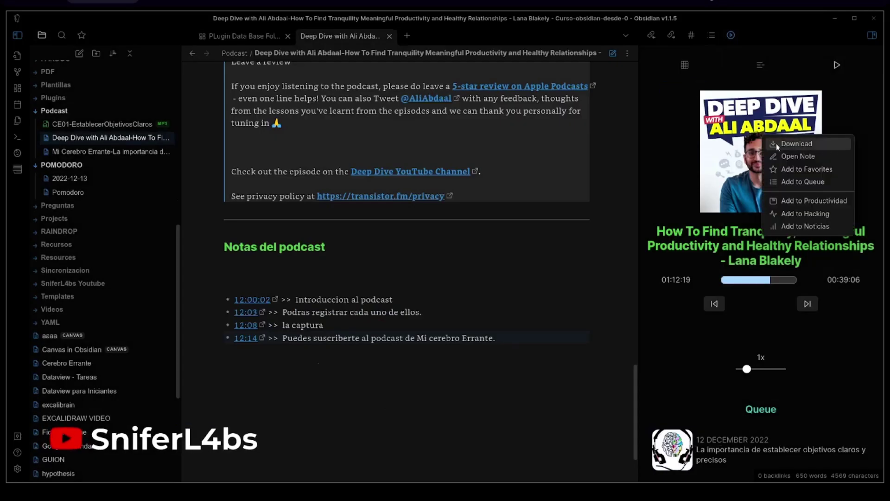
left_click(776, 143)
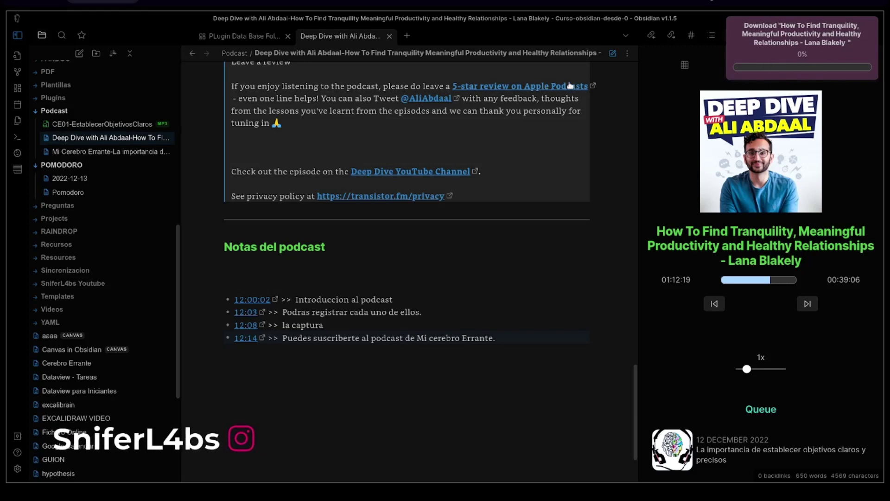
Step: Load the local audio file CE01-EstablecerObjetivosClaros from the Podcast folder into the PodNotes player
left_click(410, 264)
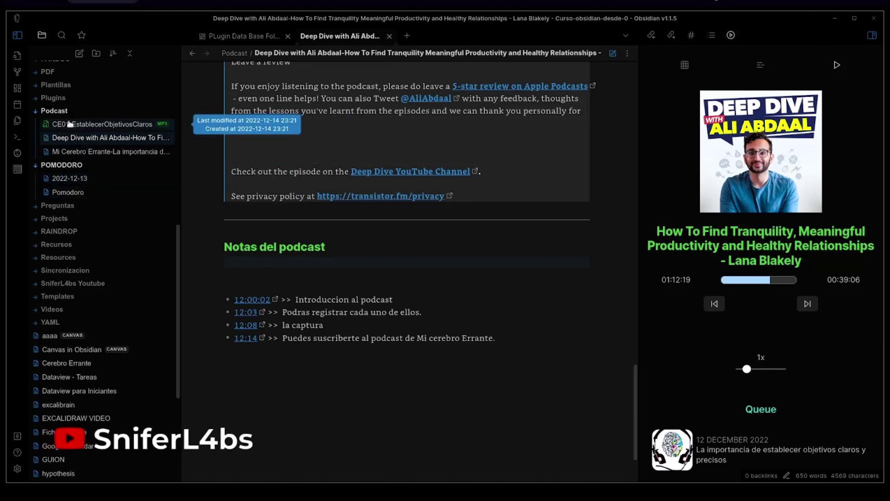
right_click(69, 125)
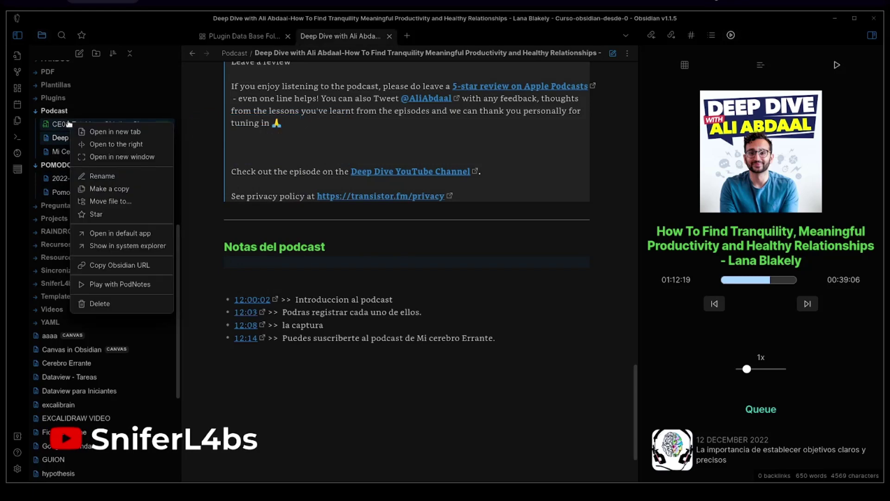
left_click(117, 285)
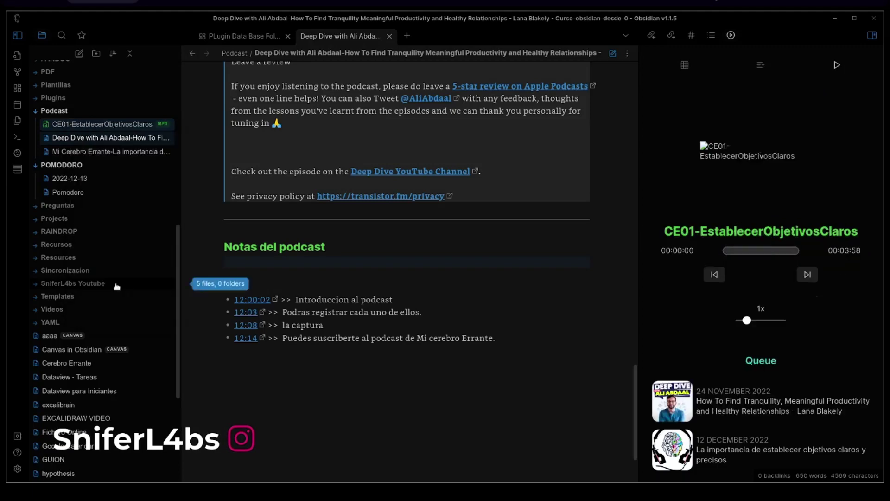
Step: Briefly play the loaded local episode CE01-EstablecerObjetivosClaros and create a podcast note for it
left_click(764, 158)
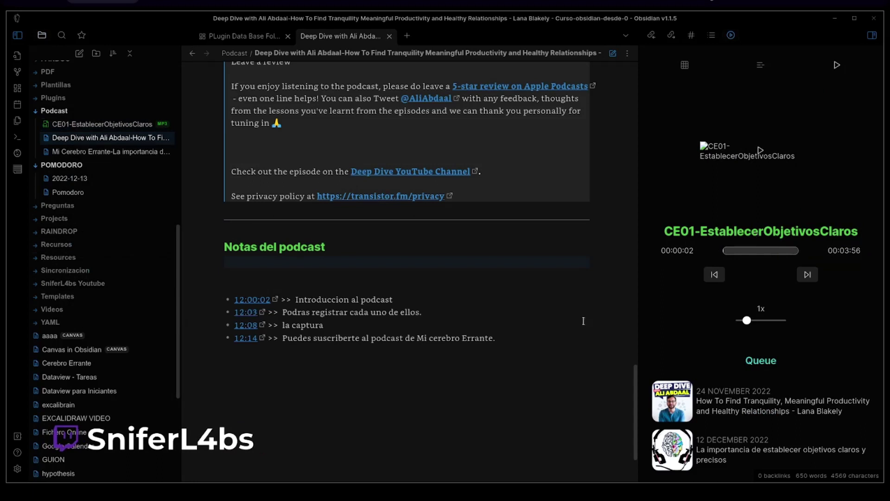
right_click(715, 165)
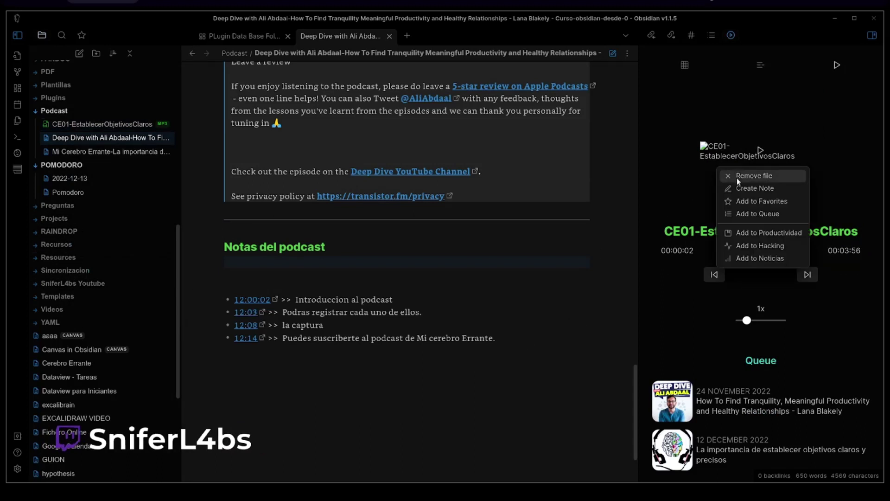
left_click(749, 190)
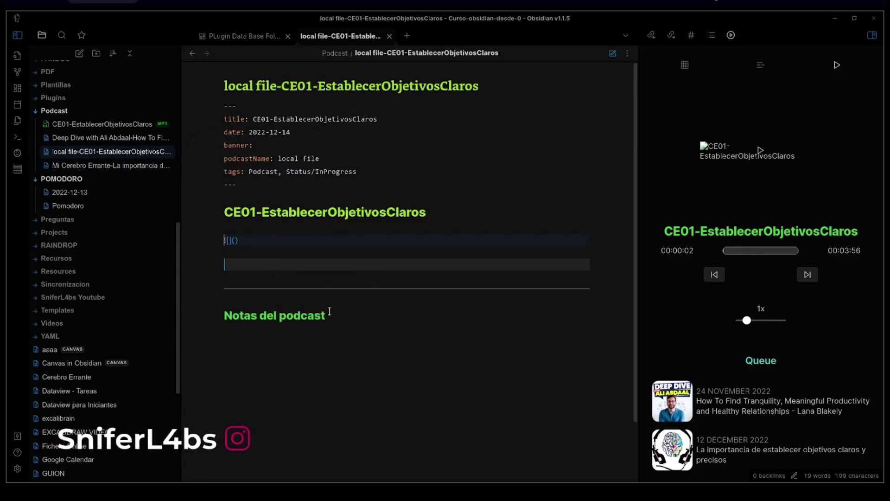
Step: Add a 00:02 timestamp entry reading "De la informacion" below the "Notas del podcast" heading of the new note
left_click(345, 316)
key("Return")
key("Return")
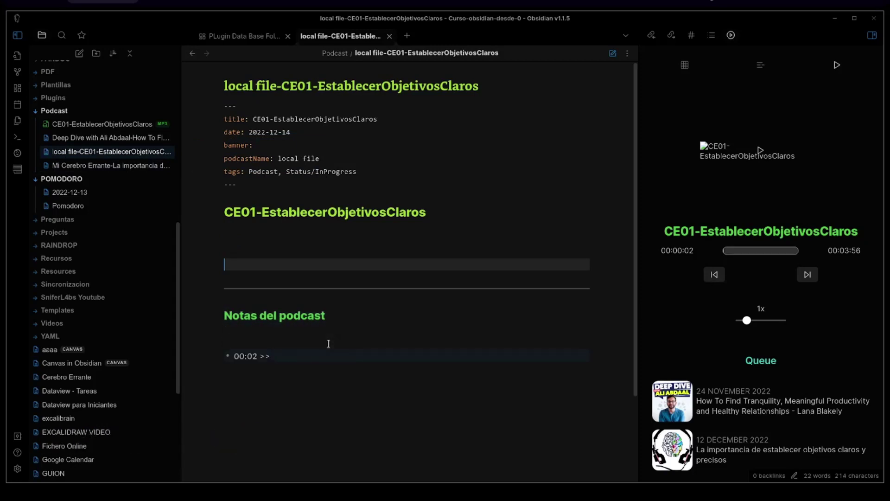
type("d")
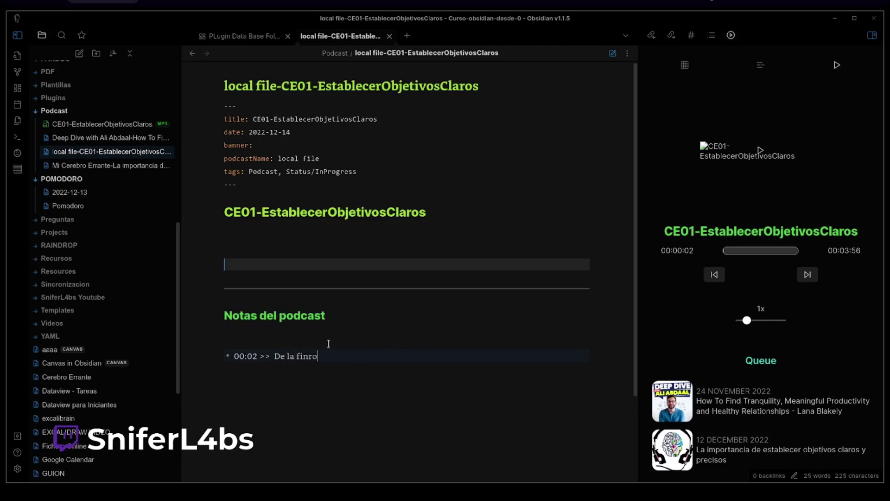
key("BackSpace")
key("BackSpace")
key("BackSpace")
key("BackSpace")
type("inform")
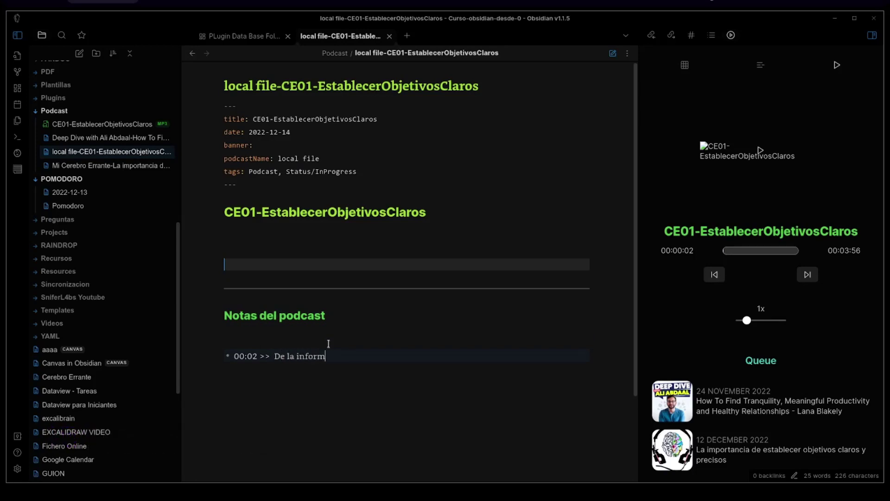
type("acion")
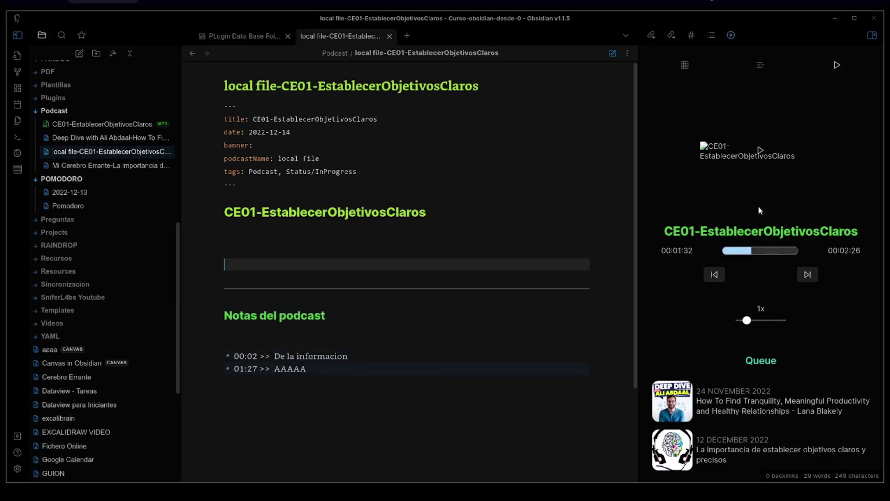